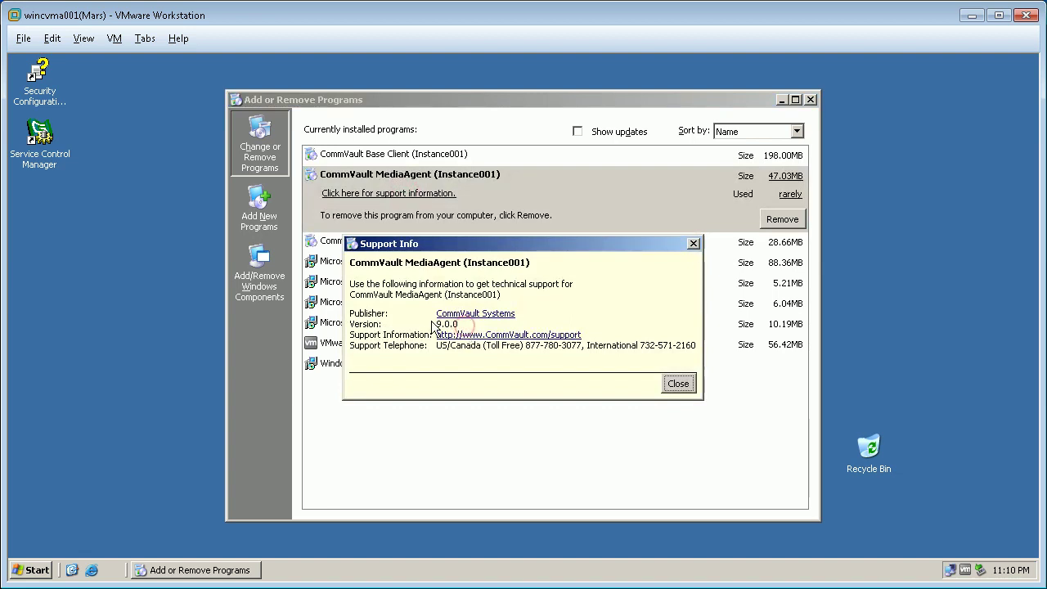
# Uninstall CommVault MediaAgent (Instance001) with English as the uninstall language, continuing without the CommServe connection
pyautogui.click(676, 384)
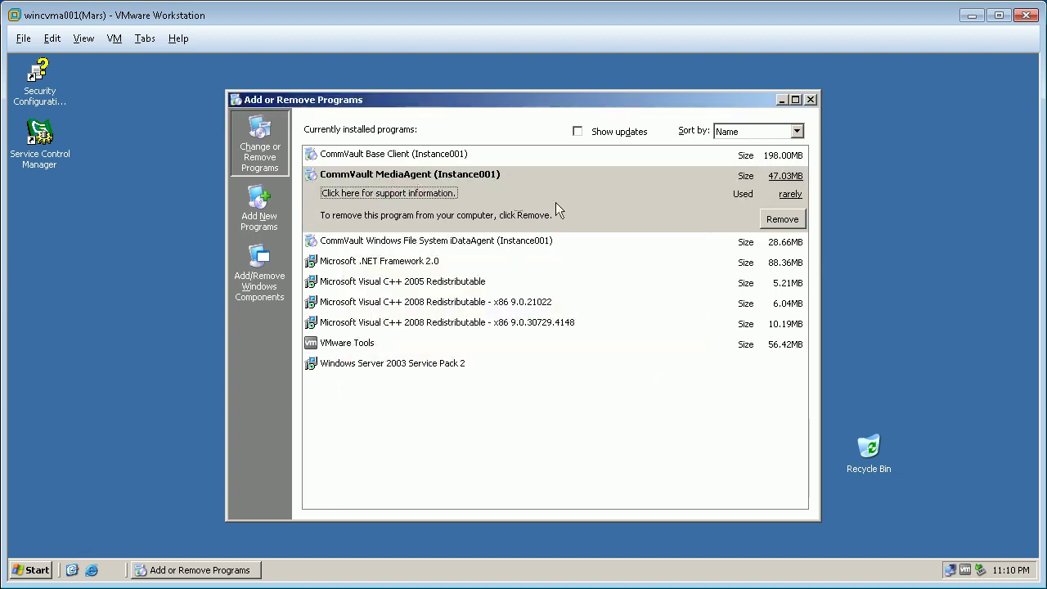
pyautogui.click(781, 219)
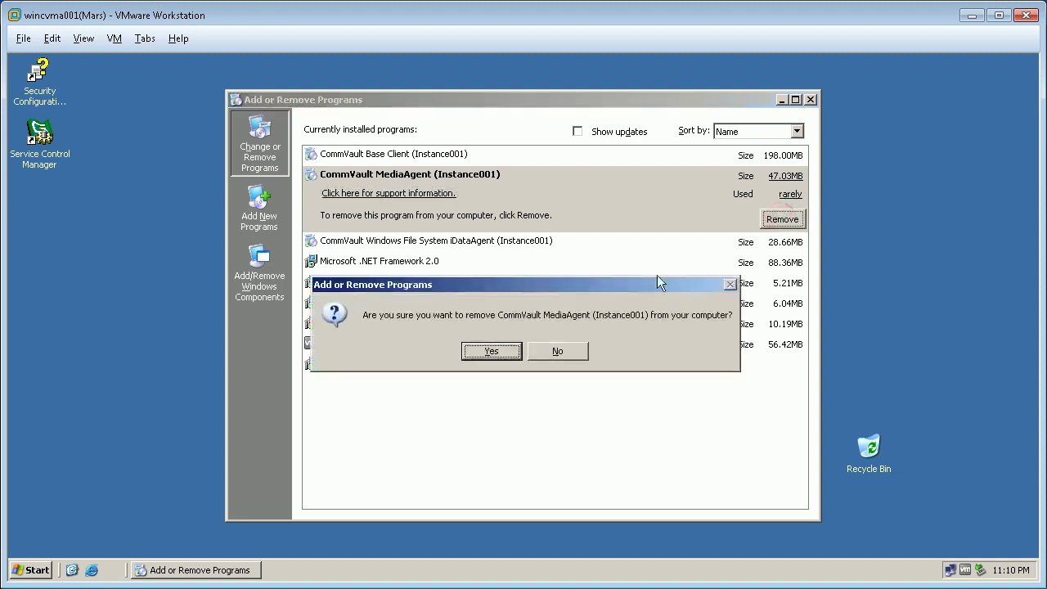
pyautogui.click(491, 351)
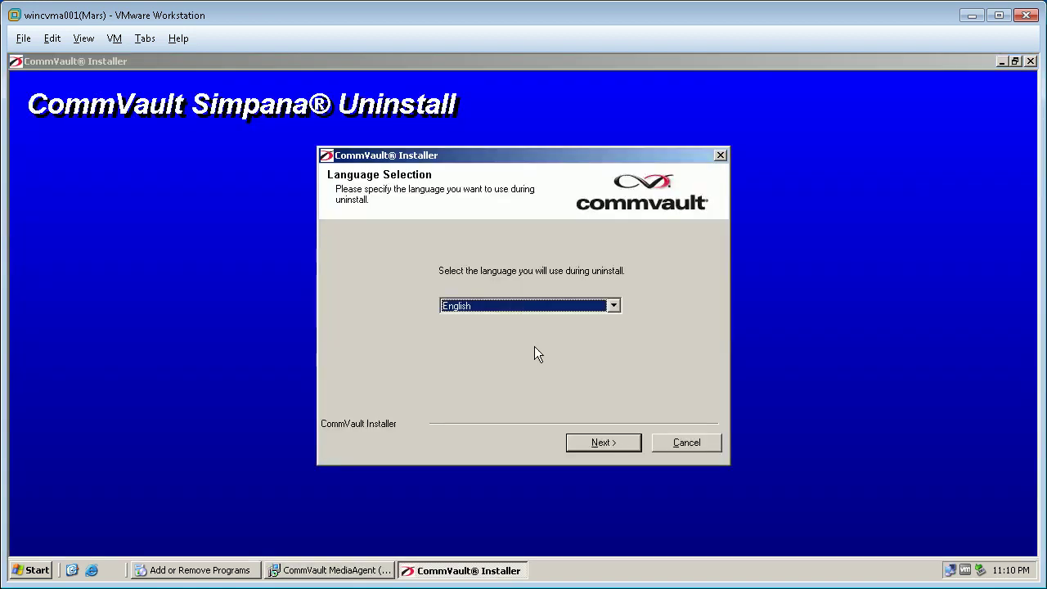
pyautogui.click(583, 438)
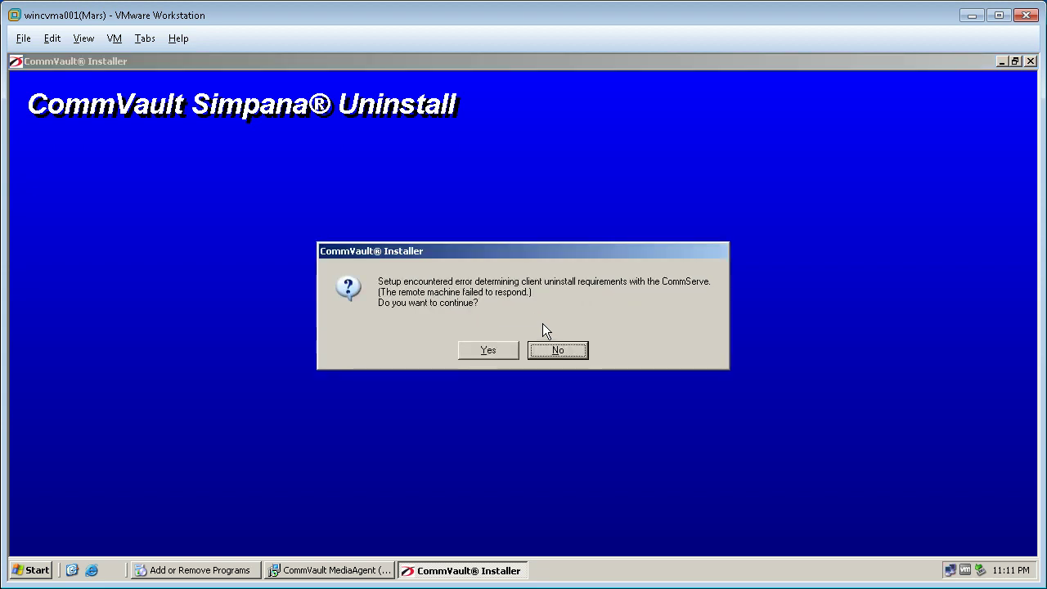
pyautogui.click(478, 355)
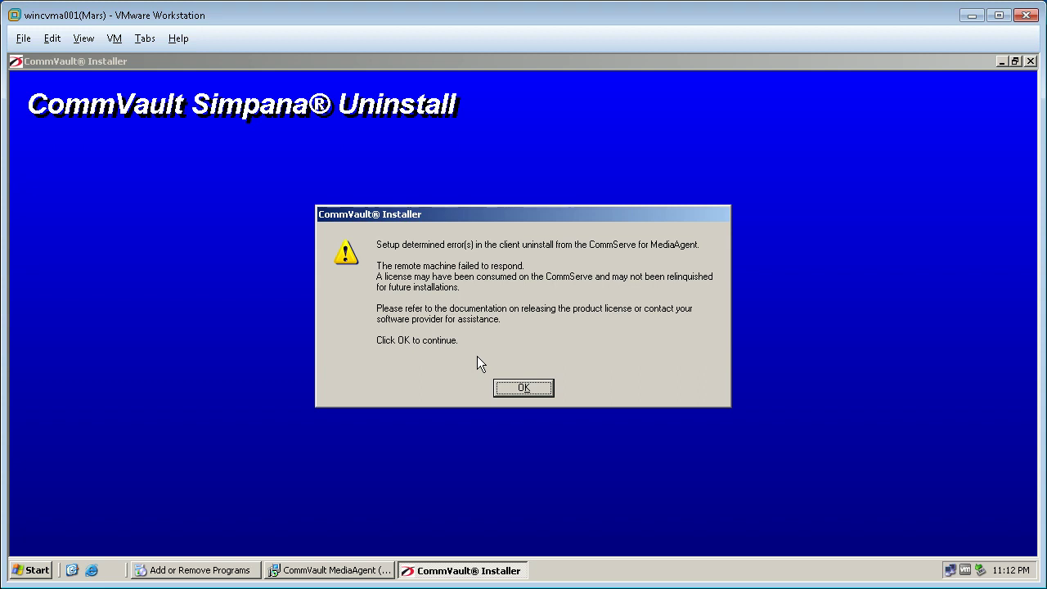
pyautogui.click(514, 388)
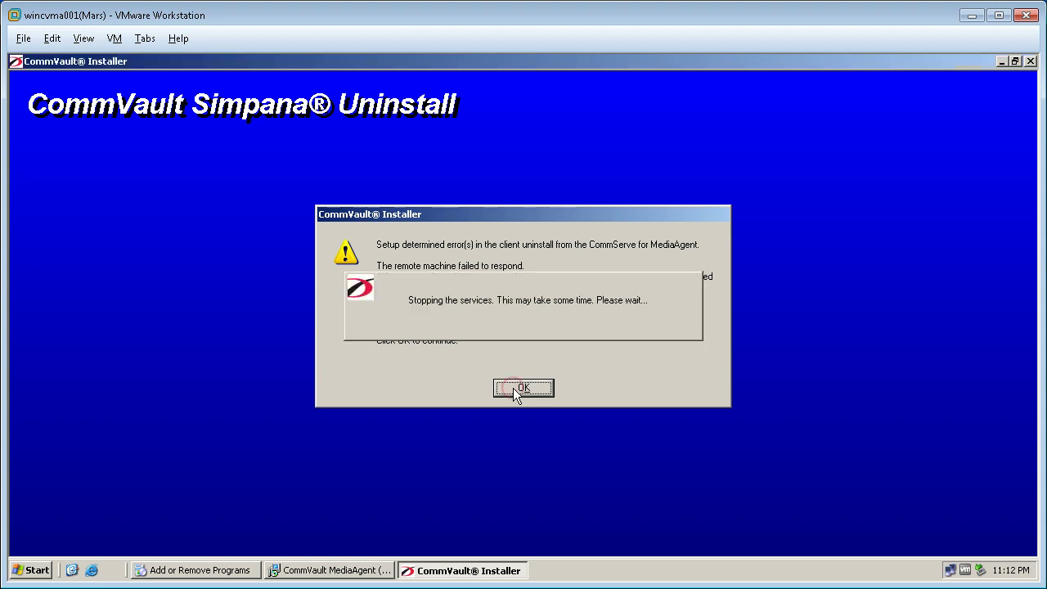
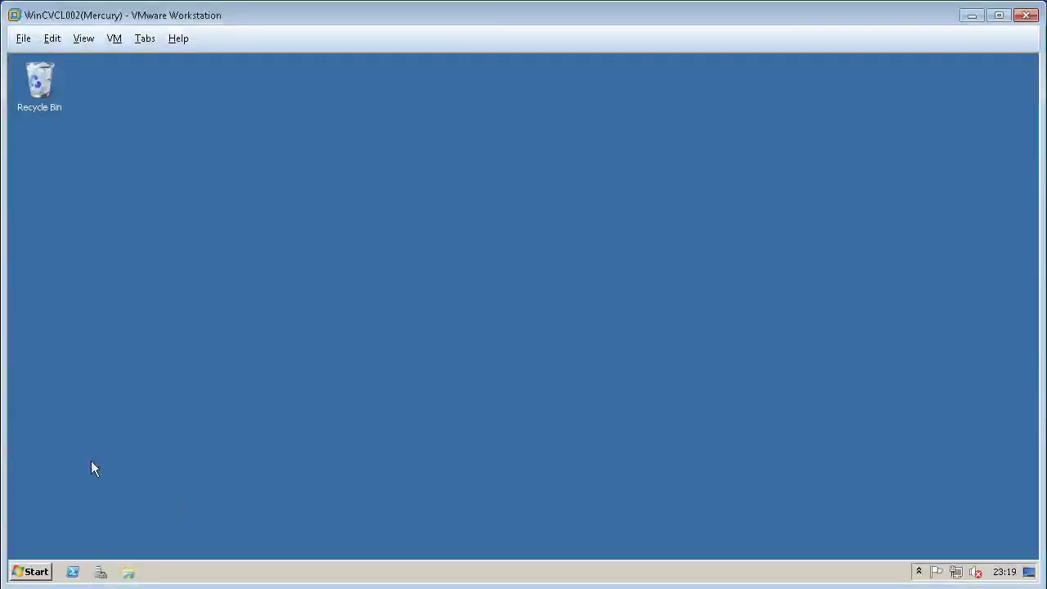
# Open the Programs and Features list on the WinCVCL002 machine
pyautogui.click(39, 571)
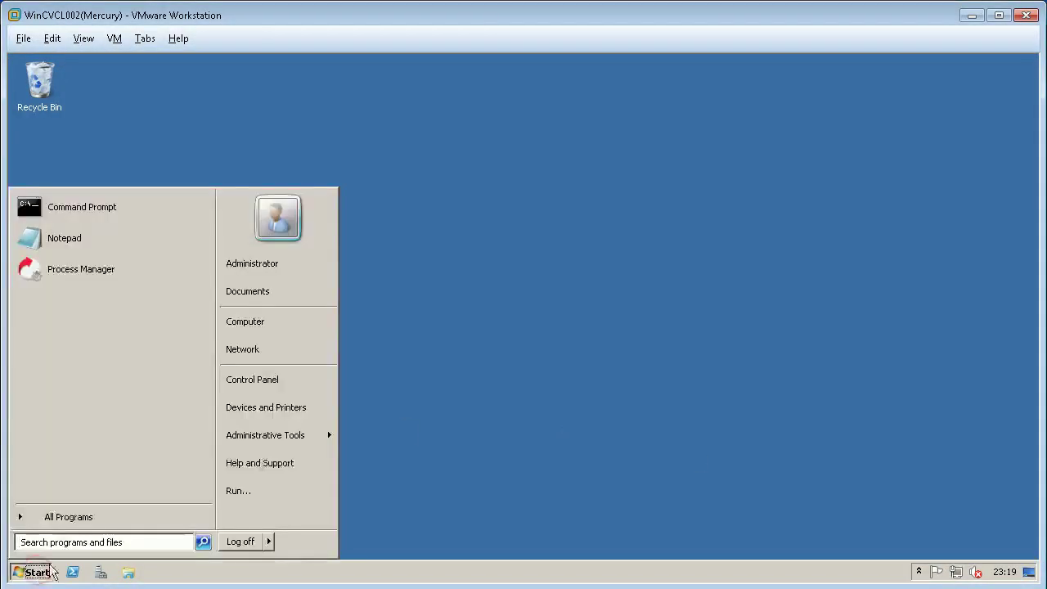
pyautogui.click(265, 379)
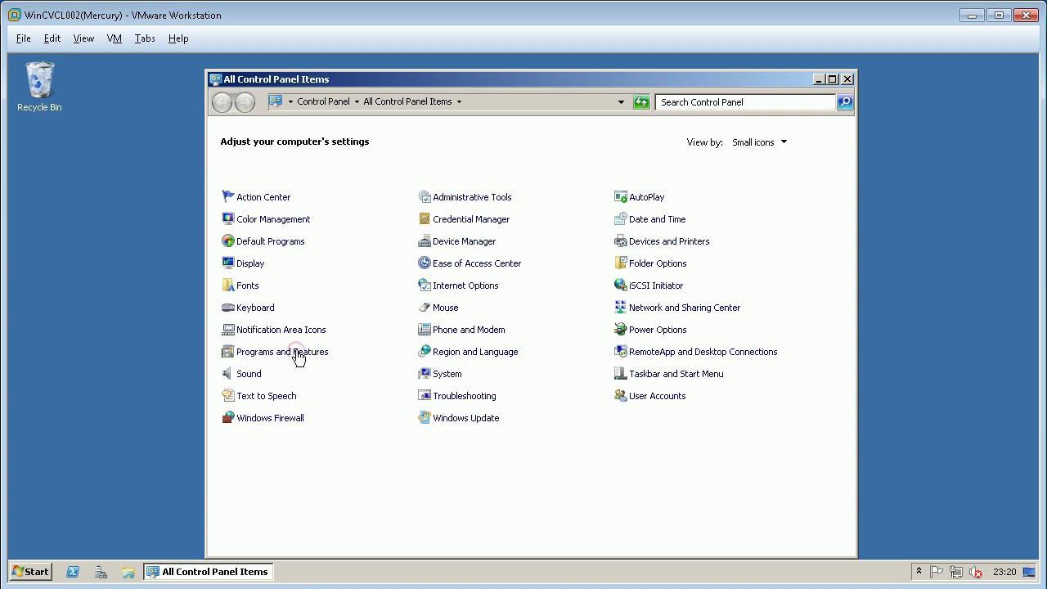
pyautogui.click(297, 356)
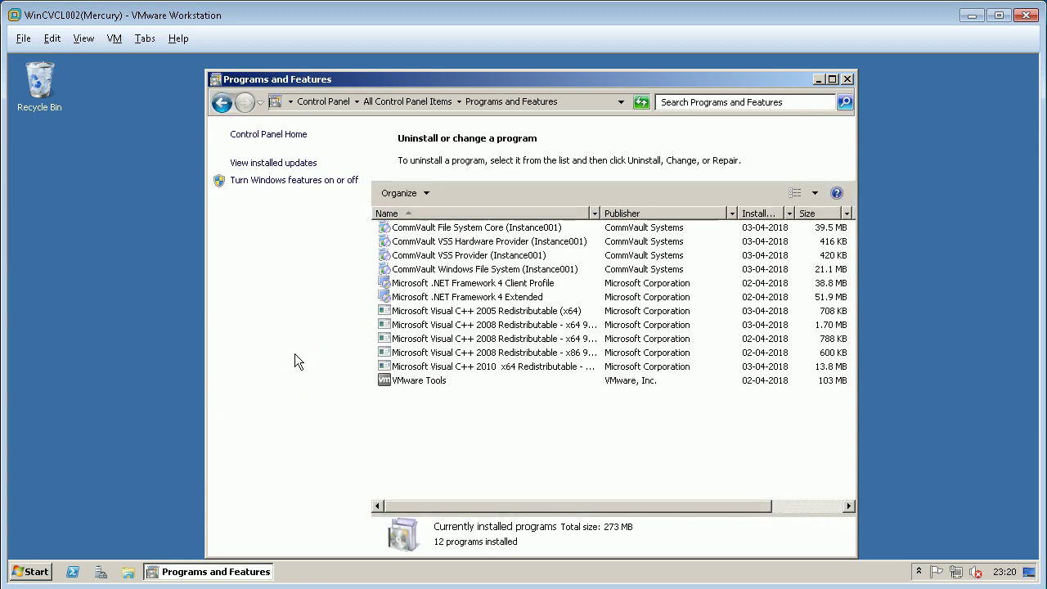
# Uninstall CommVault VSS Hardware Provider (Instance001), keeping the default setup language and choosing local uninstallation
pyautogui.click(519, 243)
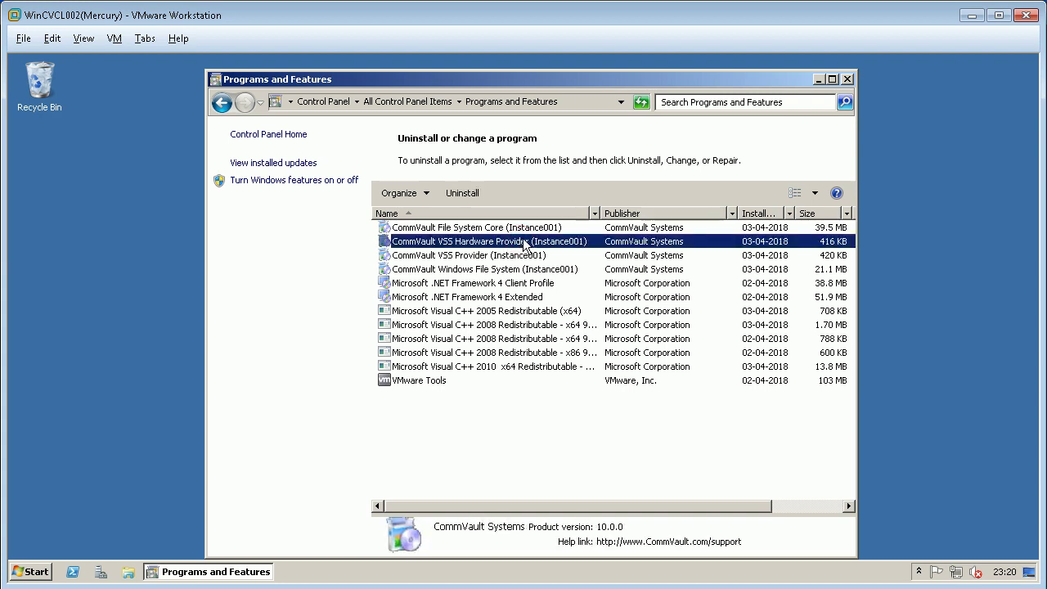
pyautogui.rightClick(522, 244)
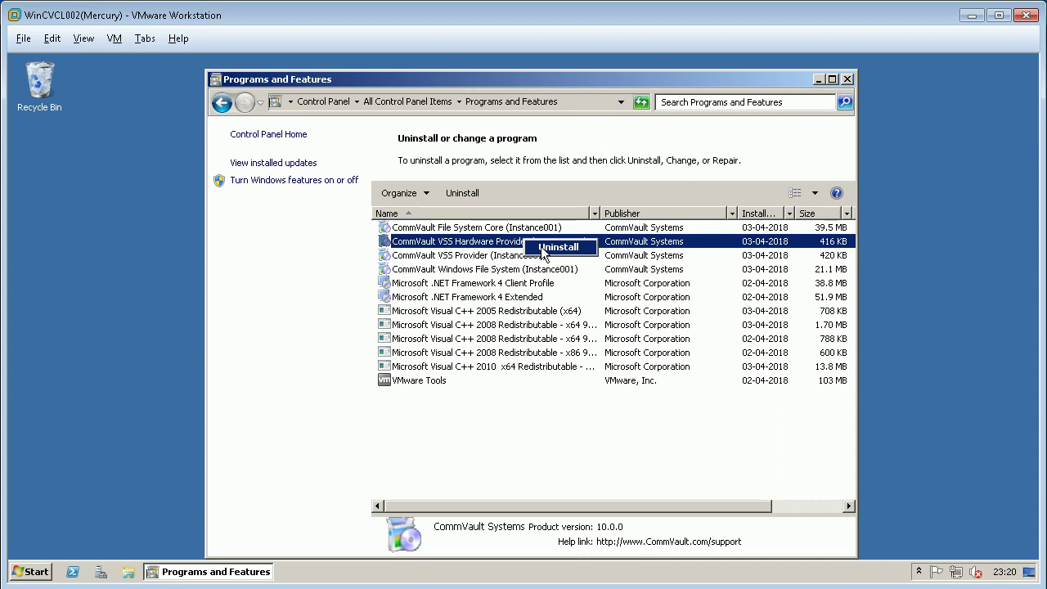
pyautogui.click(542, 247)
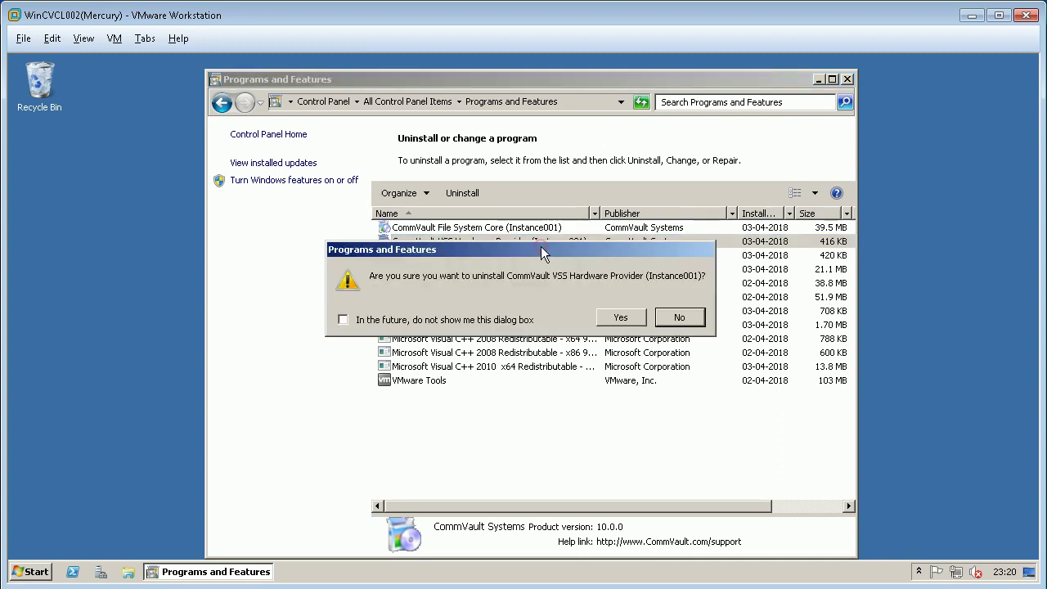
pyautogui.click(615, 321)
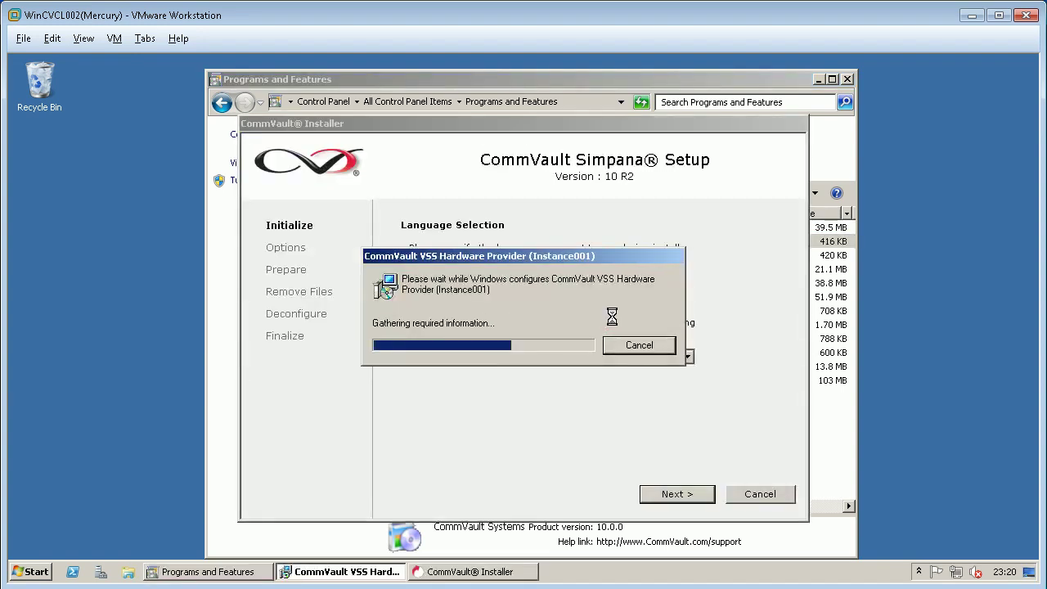
pyautogui.click(674, 493)
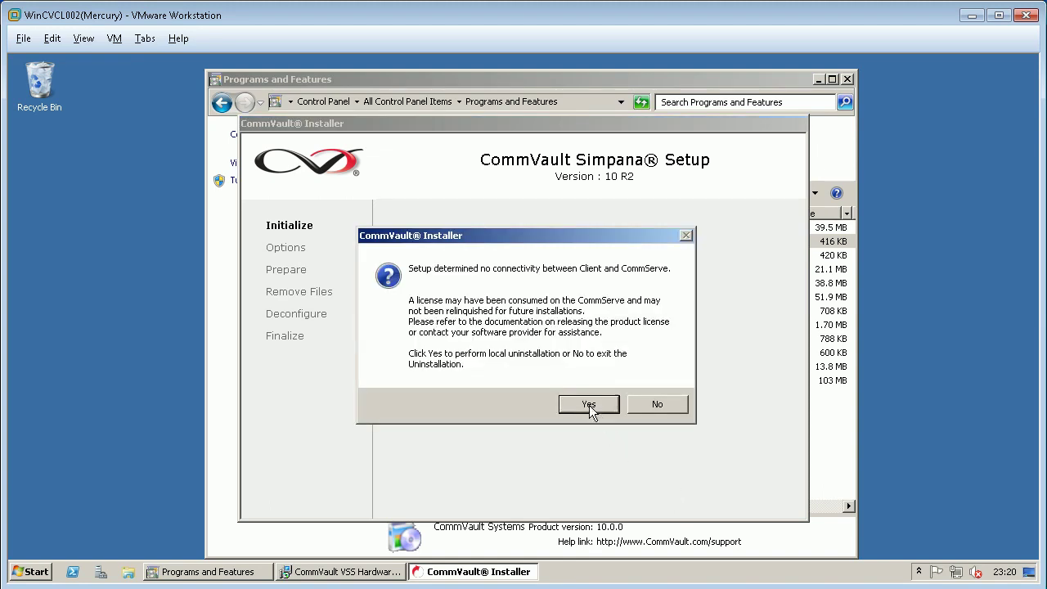
pyautogui.click(588, 405)
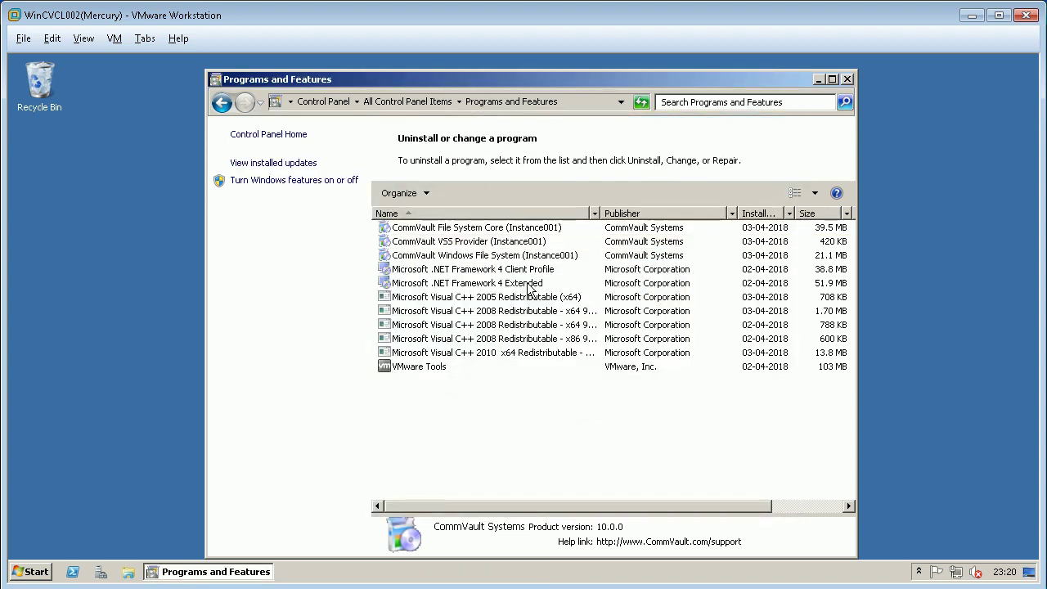
# Browse to the v10 folder inside SoftwareDump(s) on the shared drive Z:
pyautogui.click(518, 242)
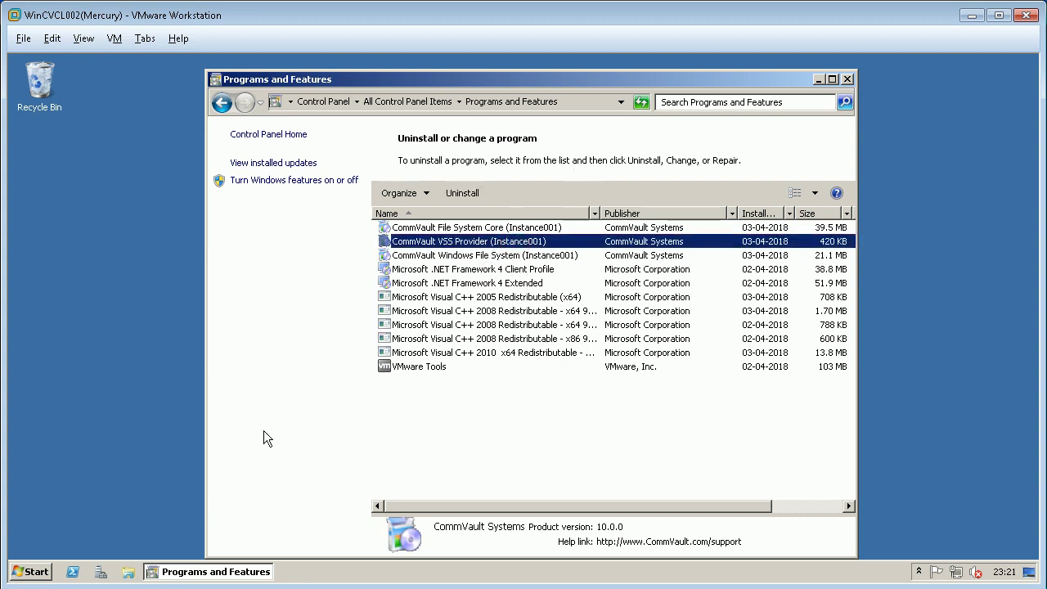
pyautogui.click(37, 572)
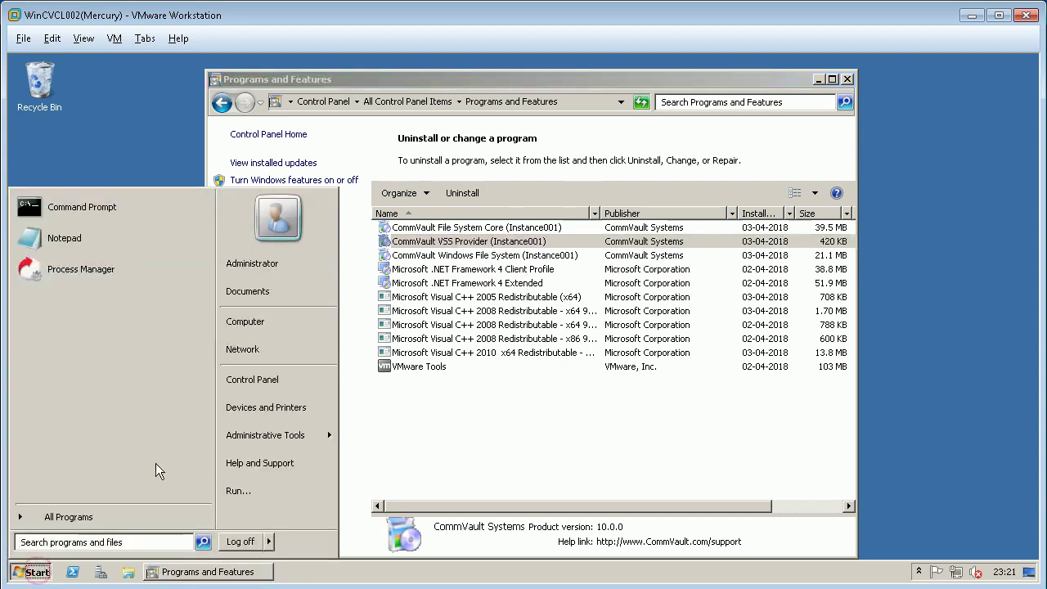
pyautogui.click(262, 319)
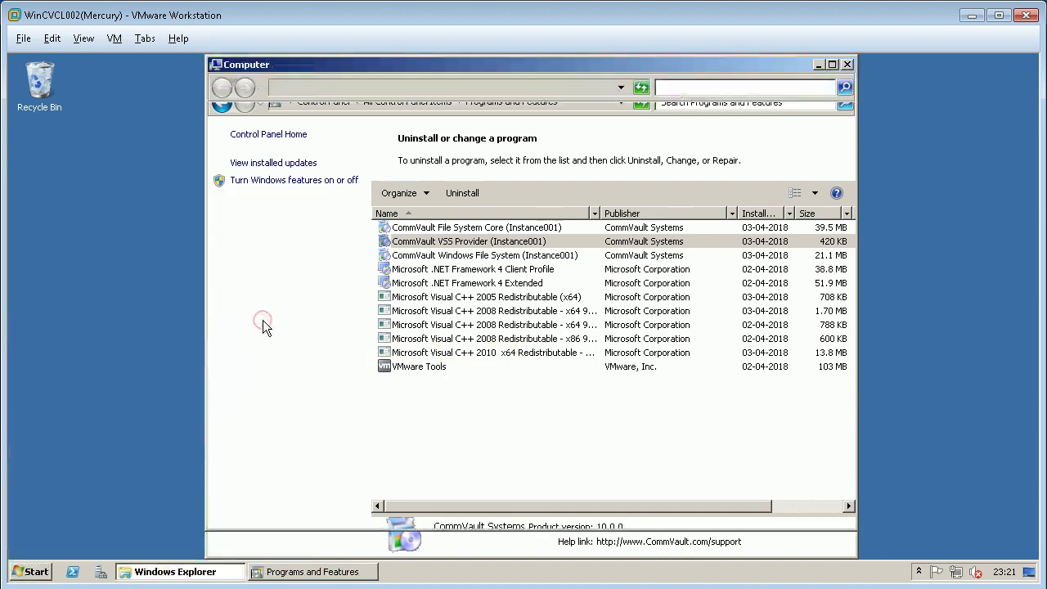
pyautogui.click(445, 294)
pyautogui.doubleClick(446, 294)
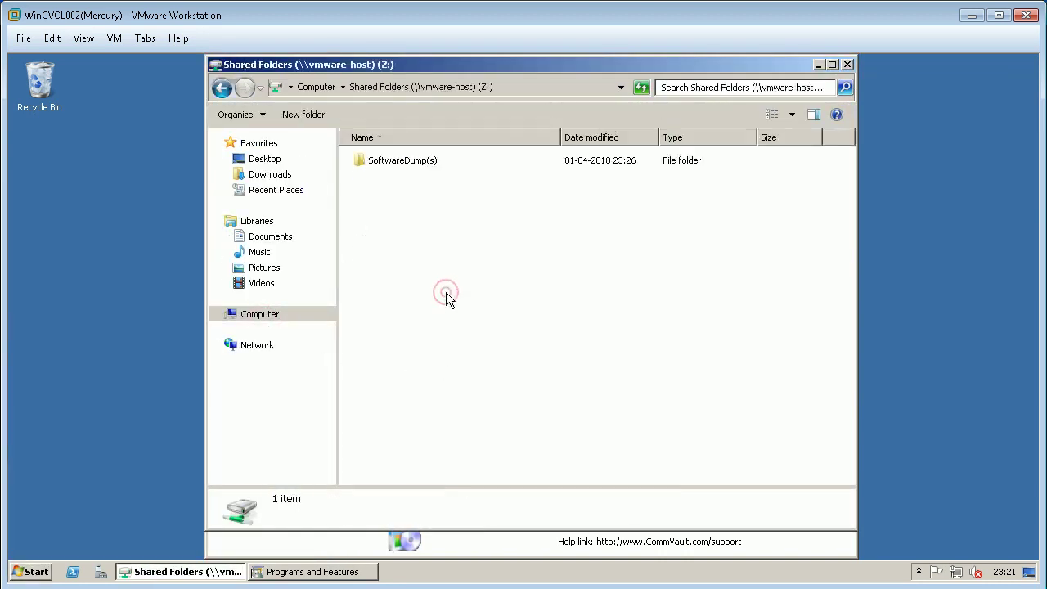
pyautogui.doubleClick(423, 162)
pyautogui.doubleClick(372, 176)
# Copy v10_CVToolQUnInstallAllWinX64 from the v10 folder to the desktop and close the folder window
pyautogui.click(394, 249)
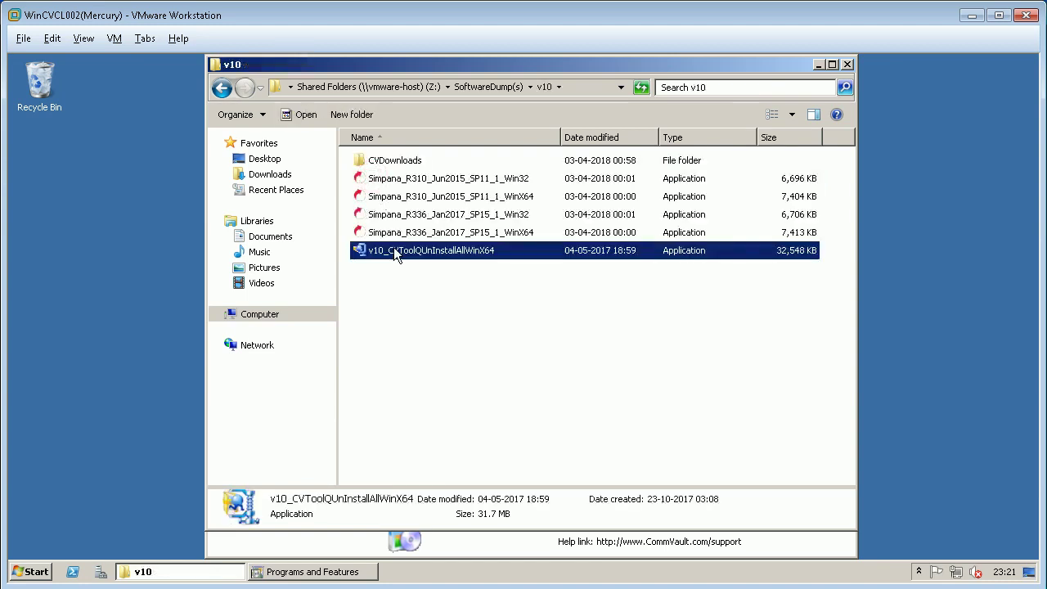
pyautogui.rightClick(394, 250)
pyautogui.click(424, 356)
pyautogui.rightClick(91, 262)
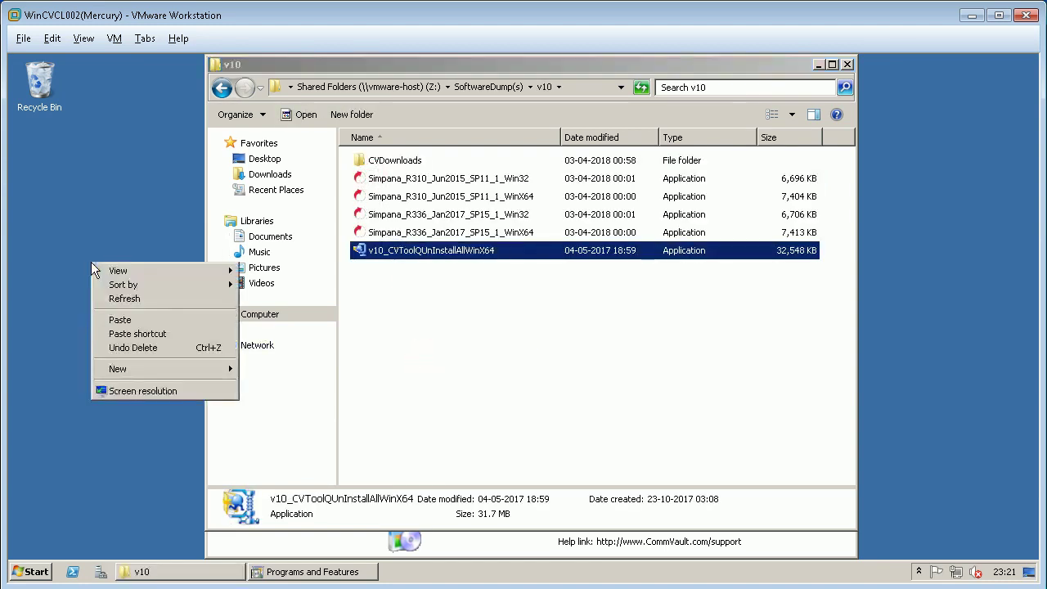
pyautogui.click(120, 320)
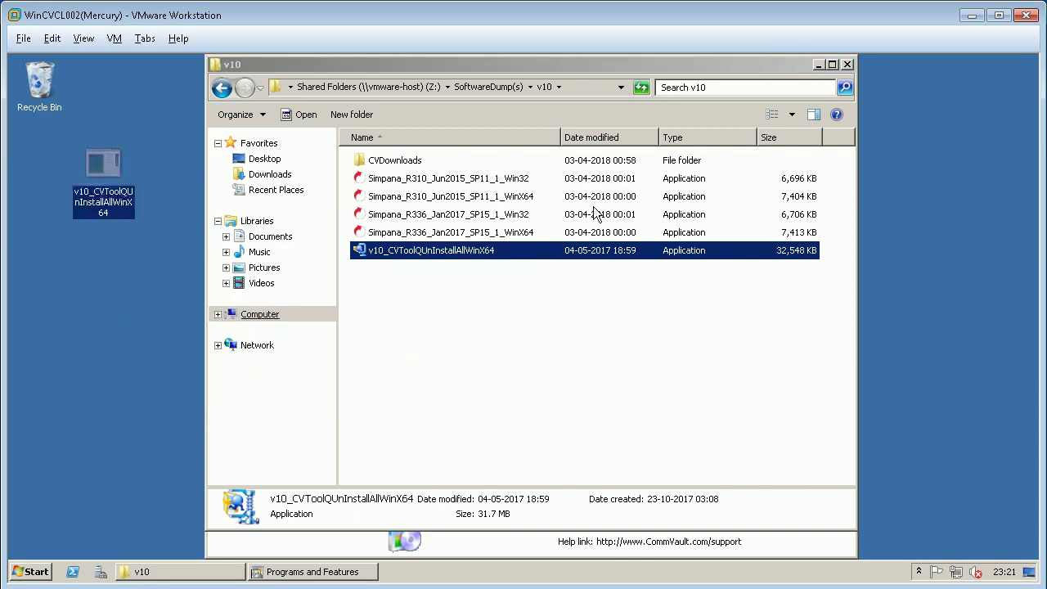
pyautogui.click(846, 64)
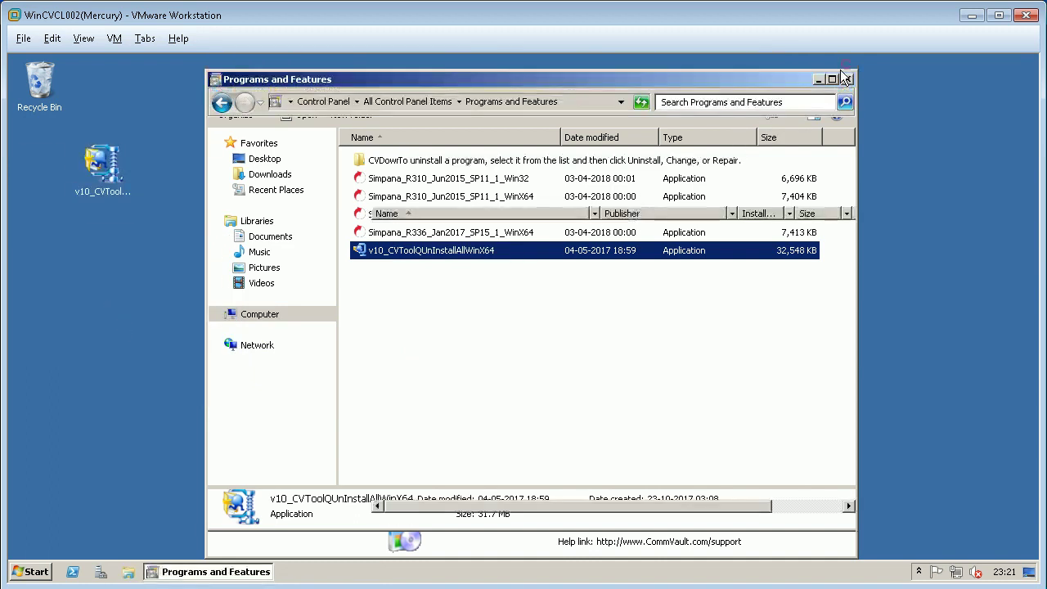
# Extract v10_CVToolQUnInstallAllWinX64 on the desktop and open the resulting cvtoolquninstallall folder
pyautogui.click(112, 177)
pyautogui.doubleClick(112, 177)
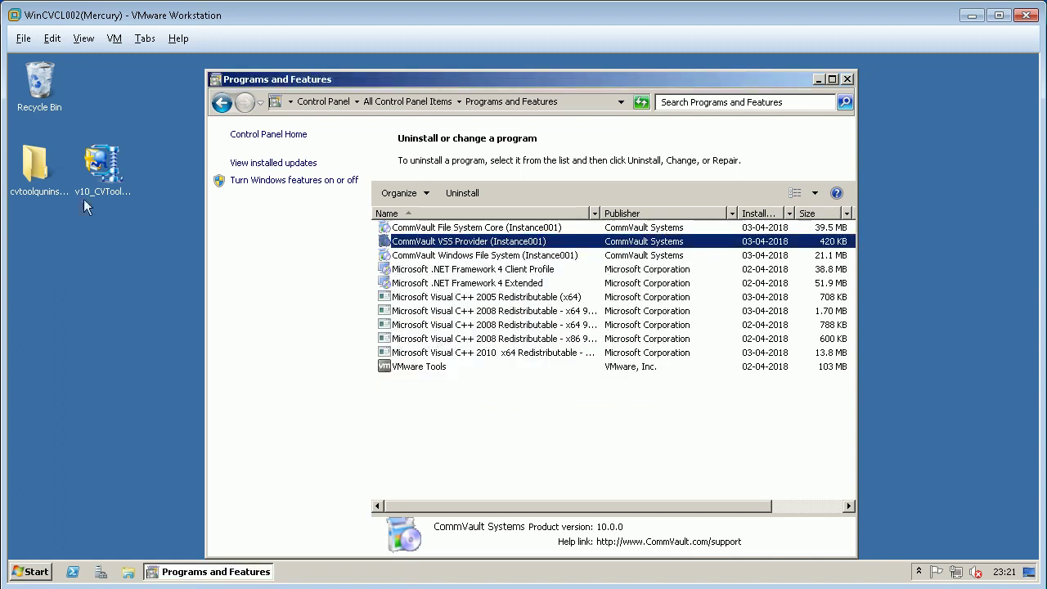
pyautogui.doubleClick(32, 154)
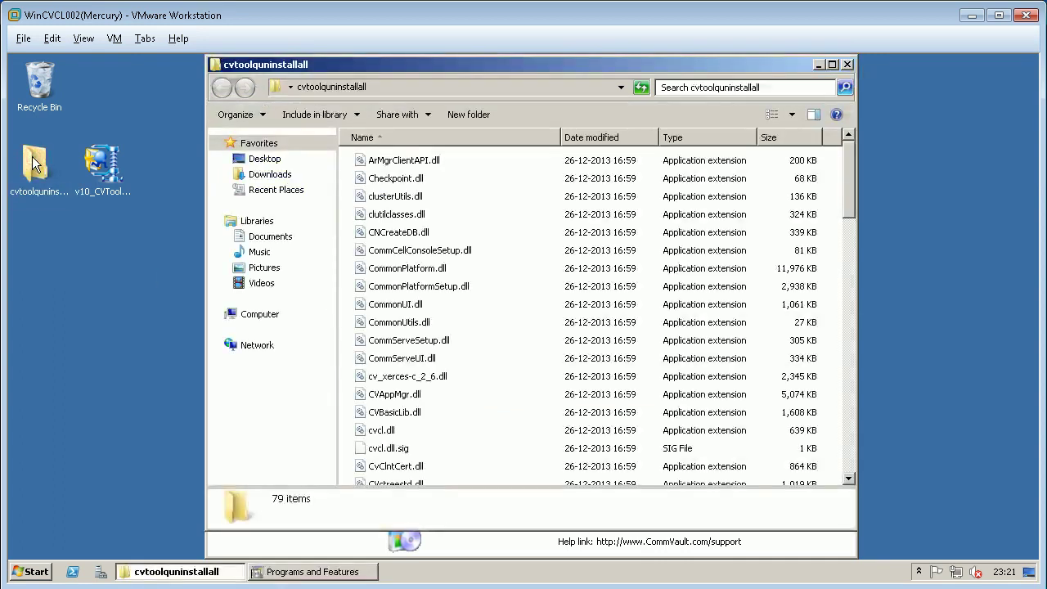
# Run QUninstallAll as administrator, continue its setup in English, and close the tool's folder window
pyautogui.scroll(-7, 508, 364)
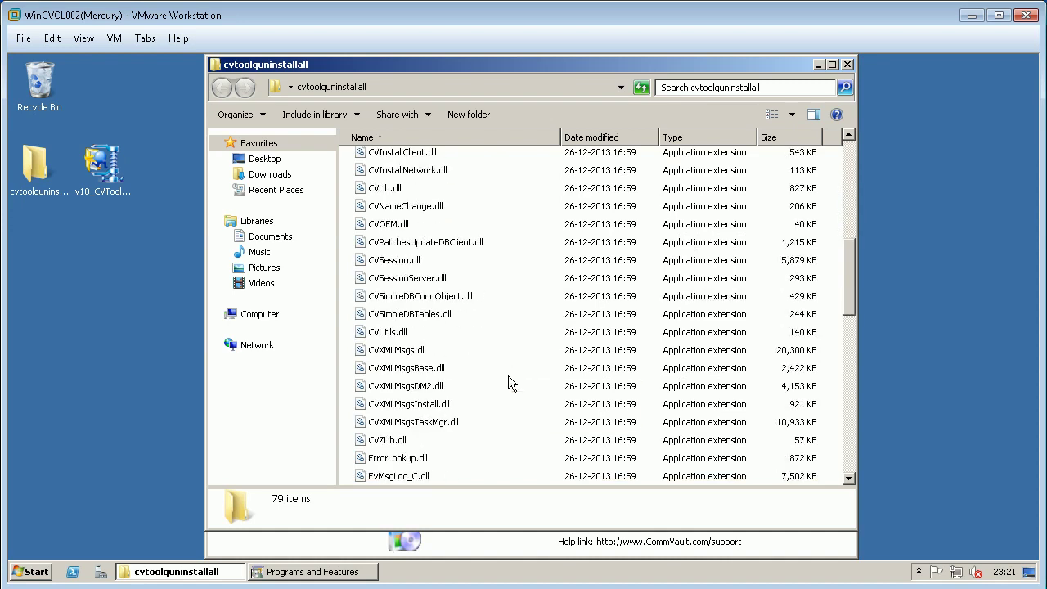
pyautogui.scroll(-8, 508, 376)
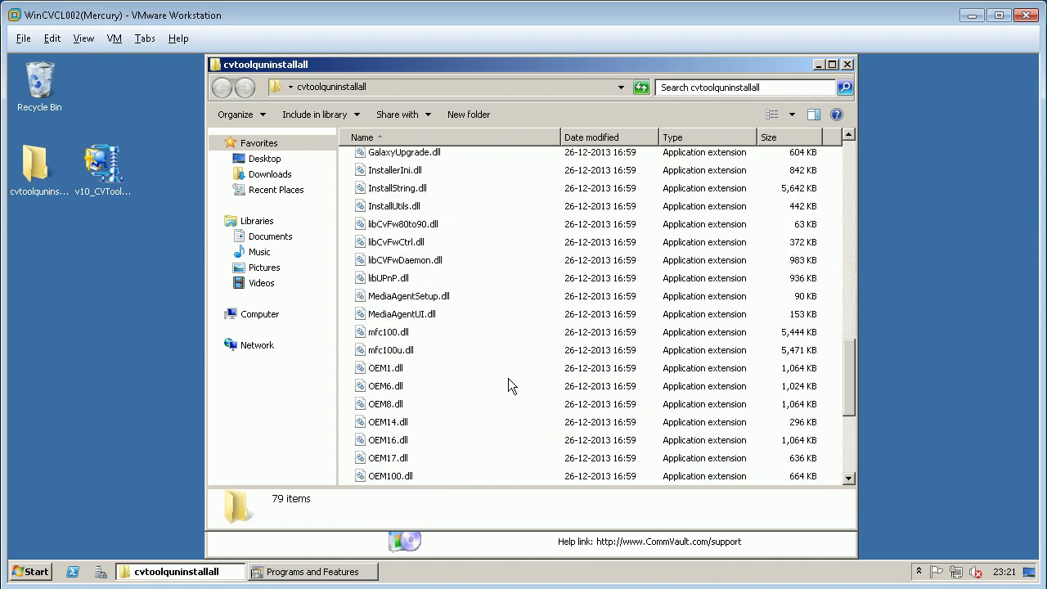
pyautogui.scroll(-5, 508, 378)
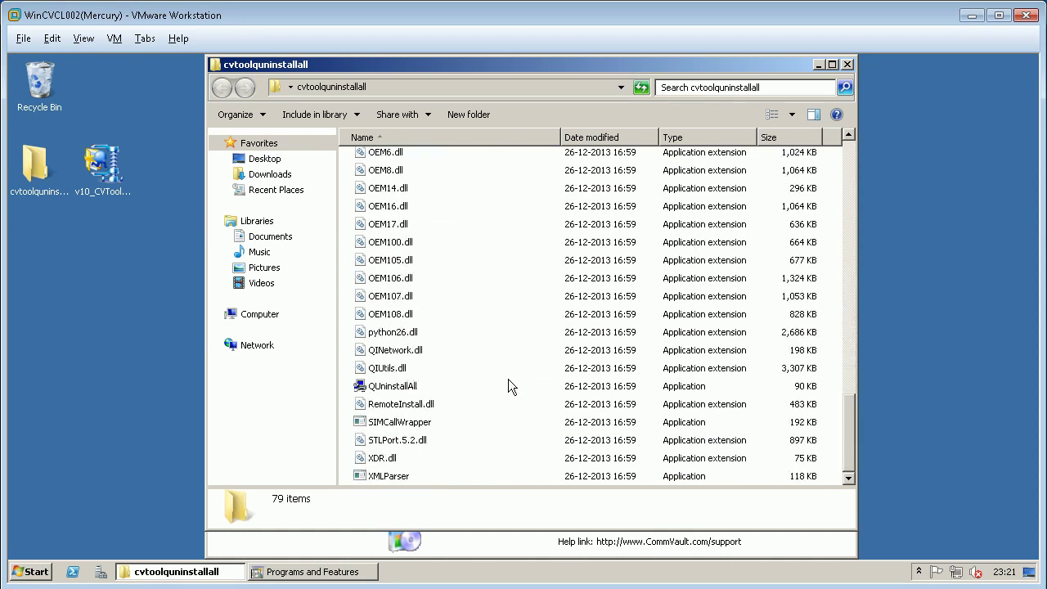
pyautogui.click(404, 386)
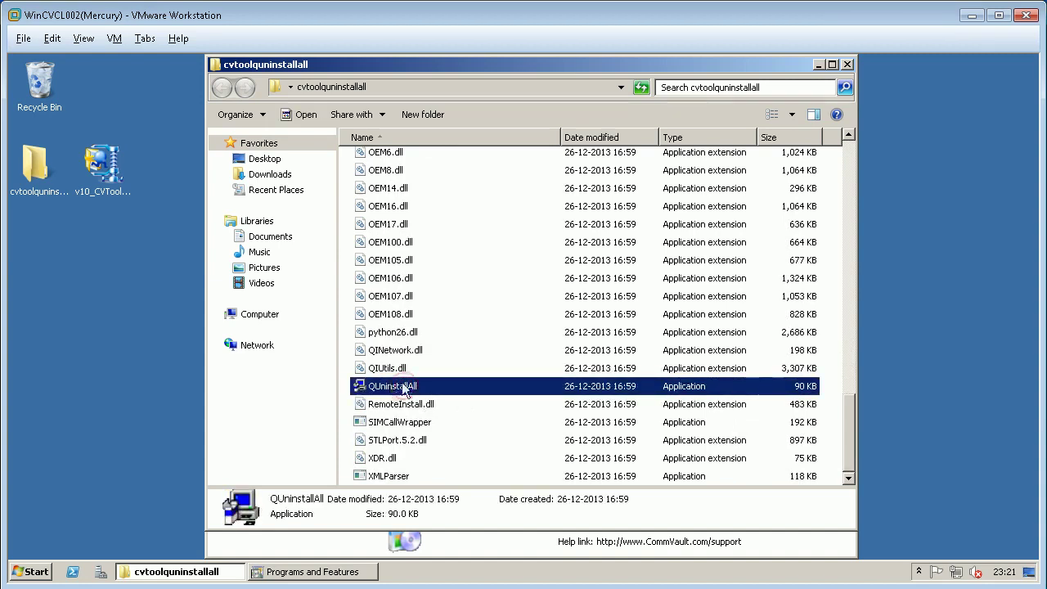
pyautogui.rightClick(403, 385)
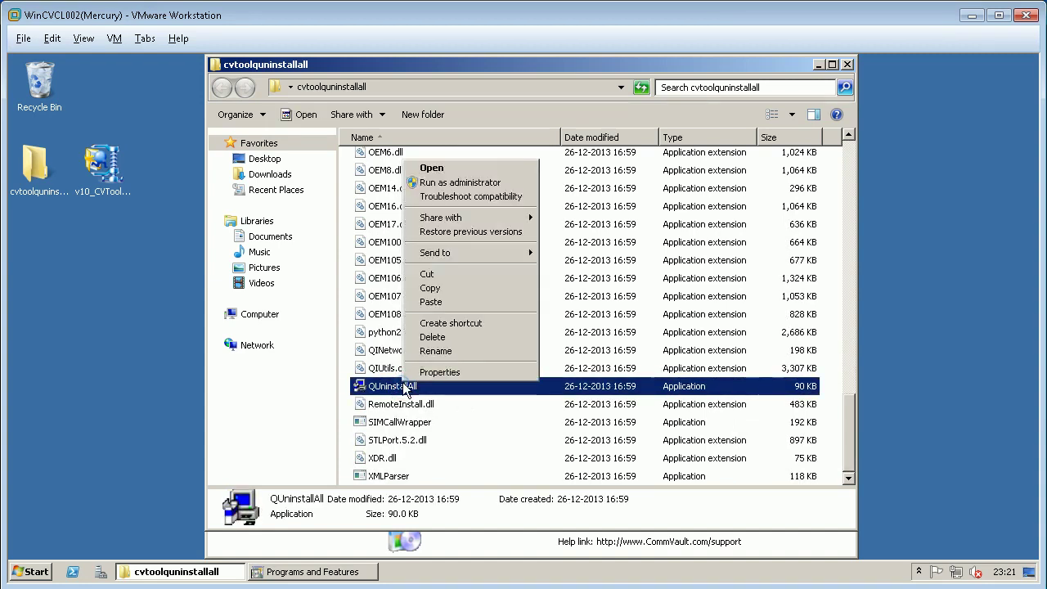
pyautogui.click(454, 181)
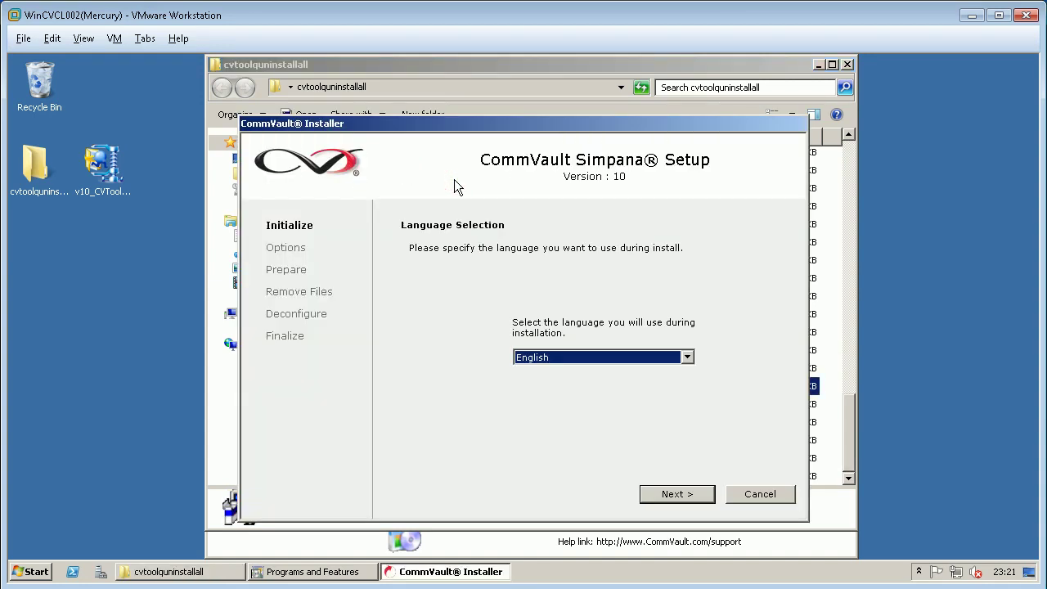
pyautogui.click(673, 493)
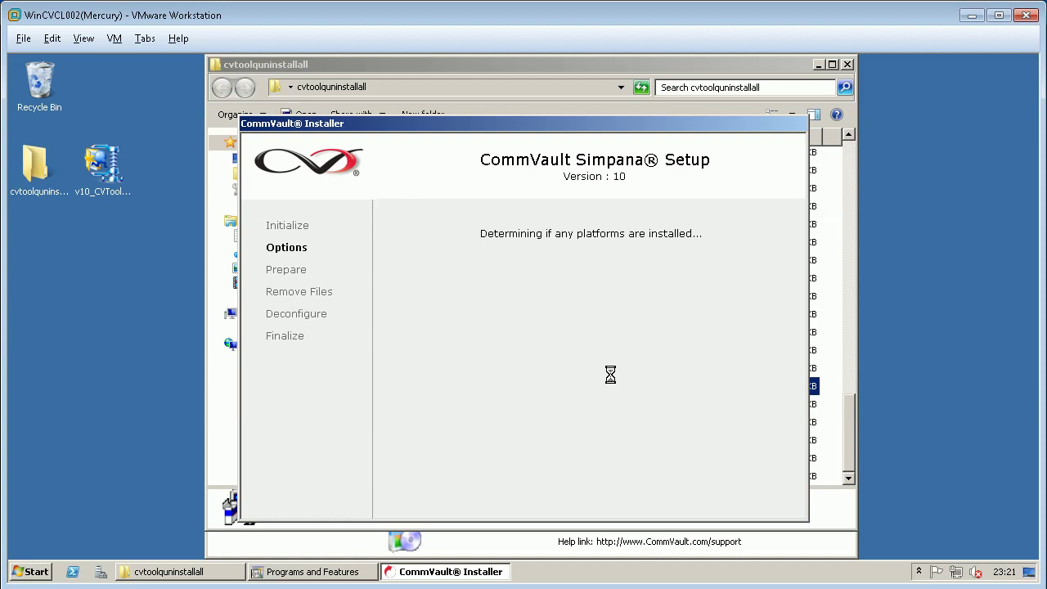
pyautogui.click(847, 65)
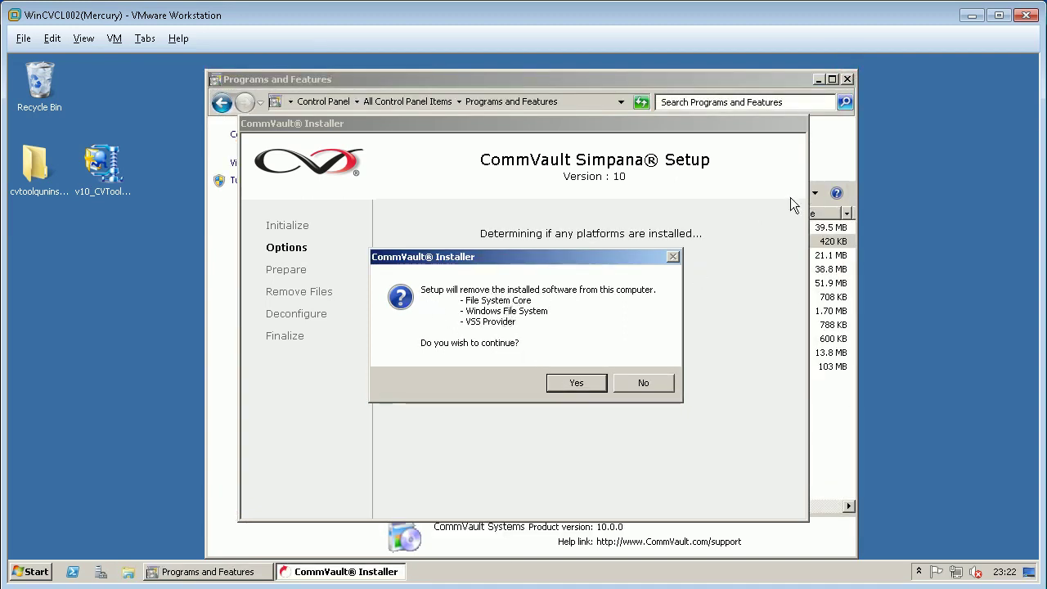
# Check the CommVault File System Core, VSS Provider and Windows File System entries in the installed programs list
pyautogui.click(742, 82)
pyautogui.click(489, 229)
pyautogui.click(486, 244)
pyautogui.click(486, 255)
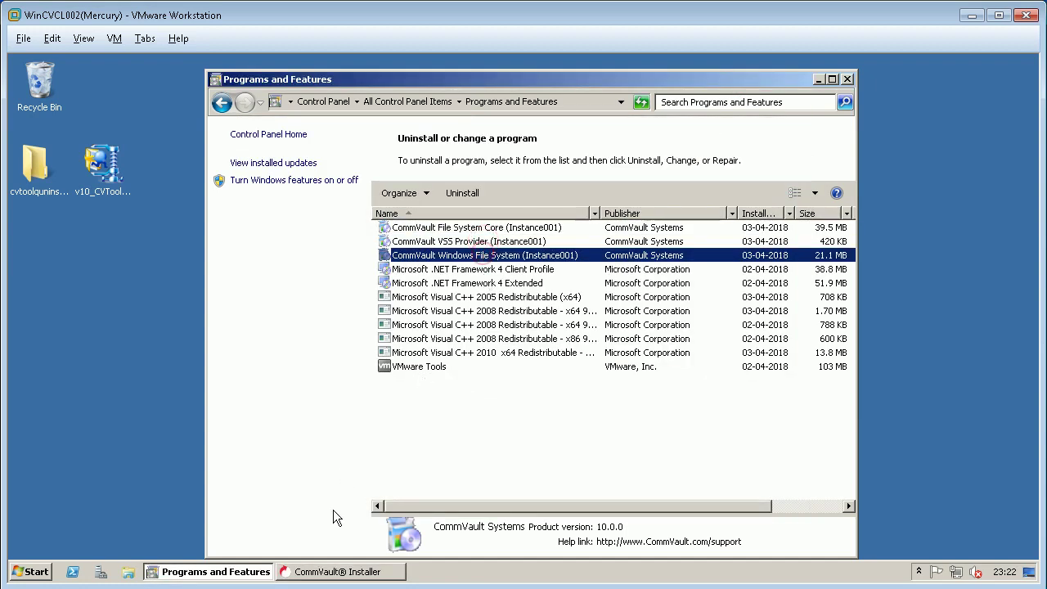
# Confirm removal of all installed software in the CommVault Installer with 'Confirm', accept local uninstallation, and exit the finished uninstallation
pyautogui.click(339, 569)
pyautogui.click(571, 388)
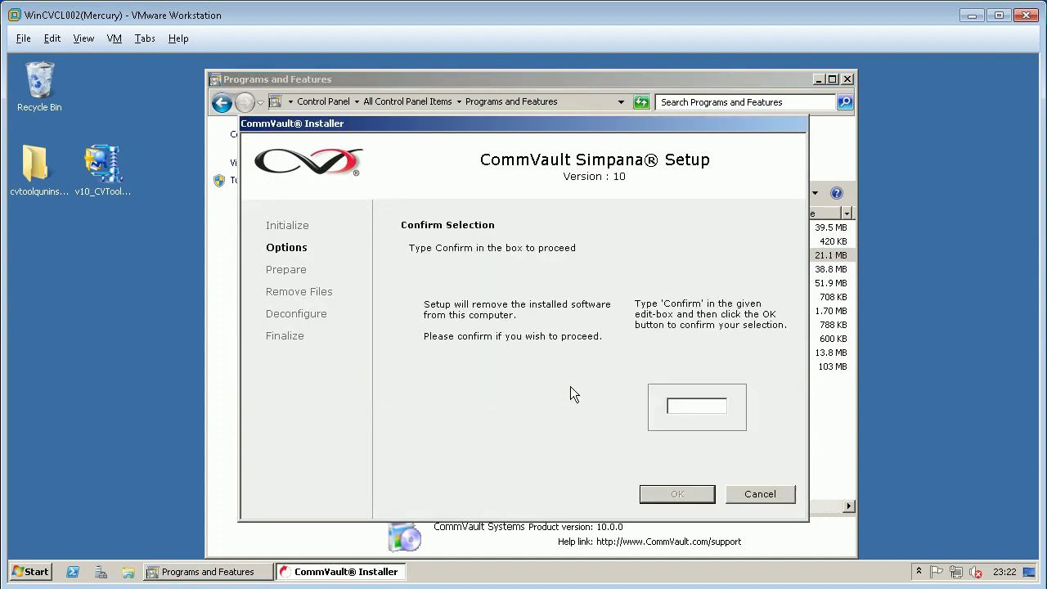
pyautogui.write('Confirm')
pyautogui.click(662, 491)
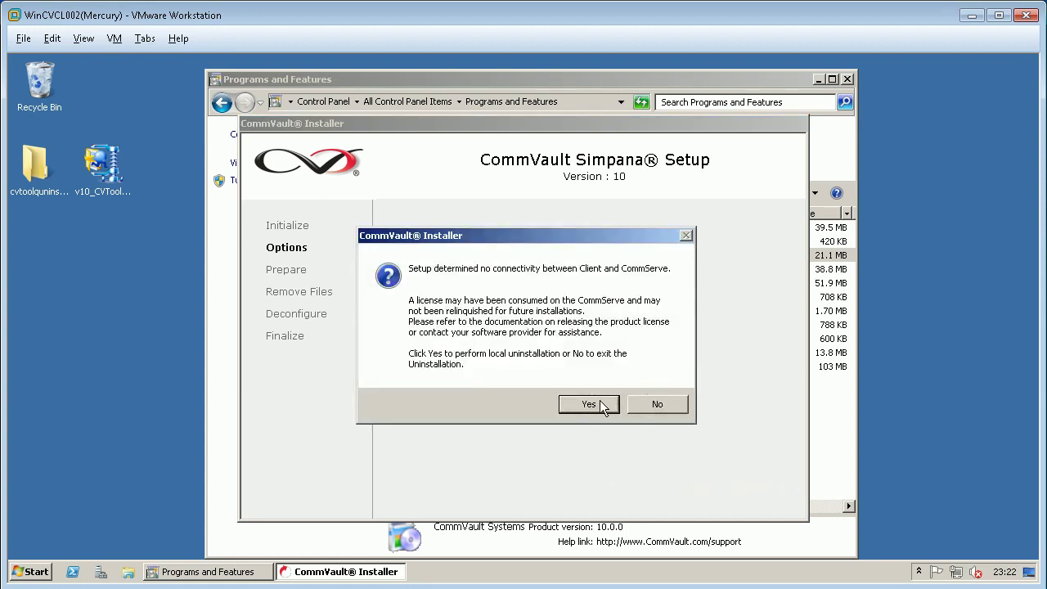
pyautogui.click(592, 406)
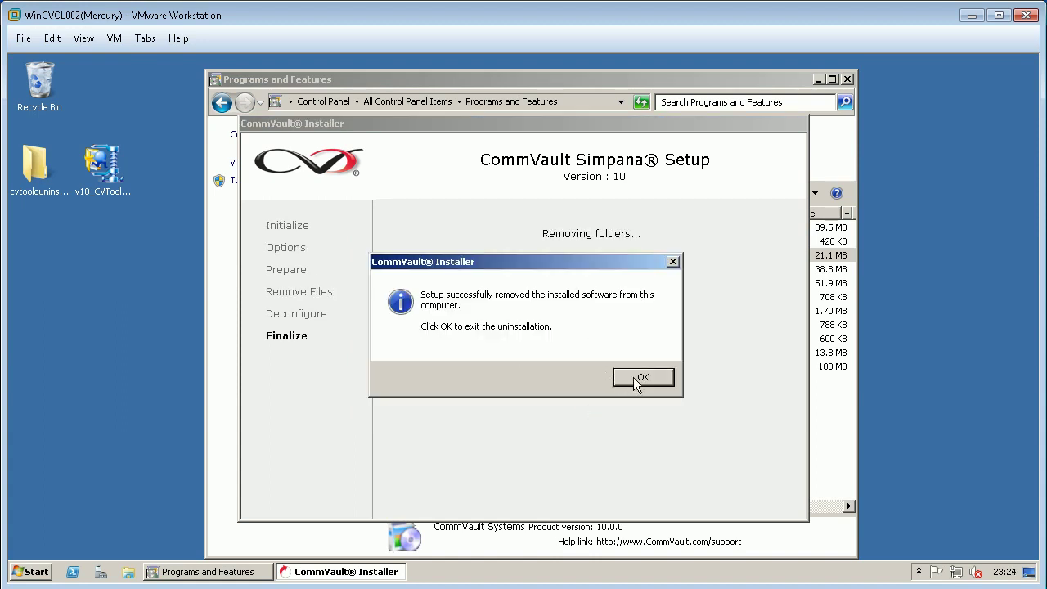
pyautogui.click(636, 378)
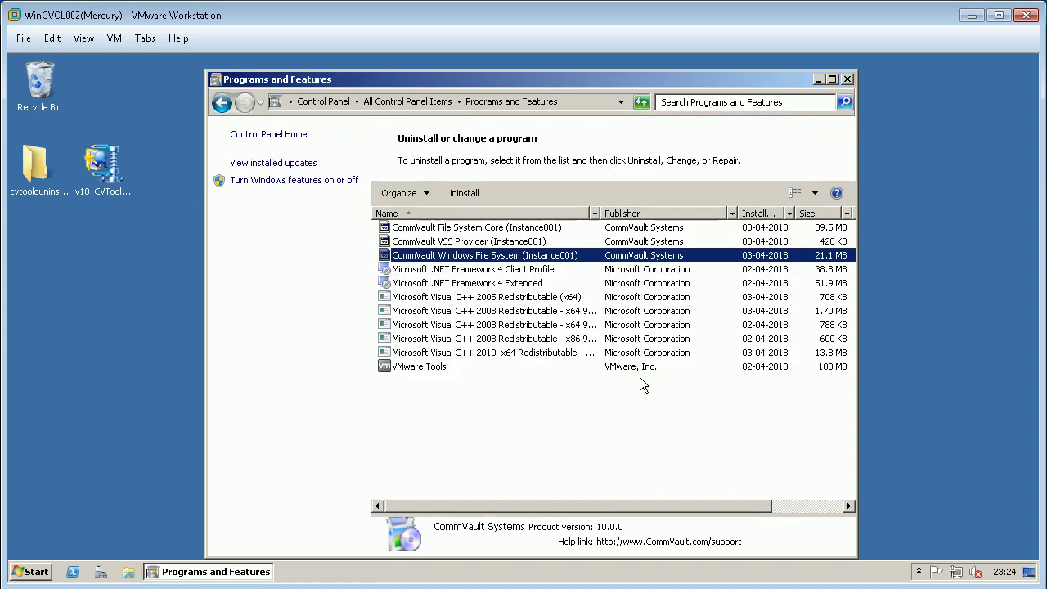
# Refresh the installed programs list and check it for remaining CommVault entries
pyautogui.click(634, 103)
pyautogui.click(446, 229)
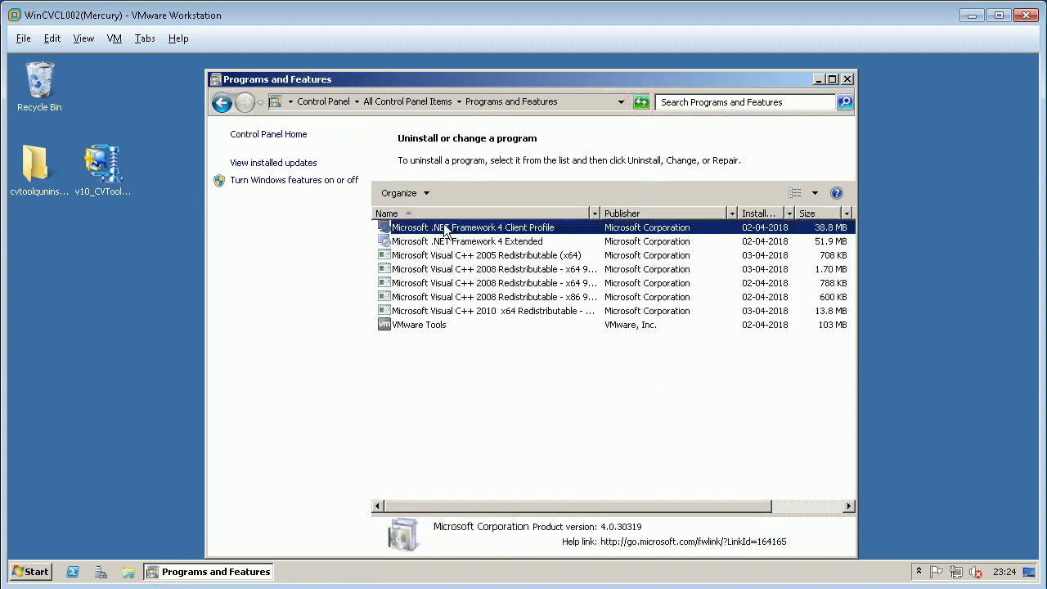
pyautogui.click(446, 242)
pyautogui.click(431, 362)
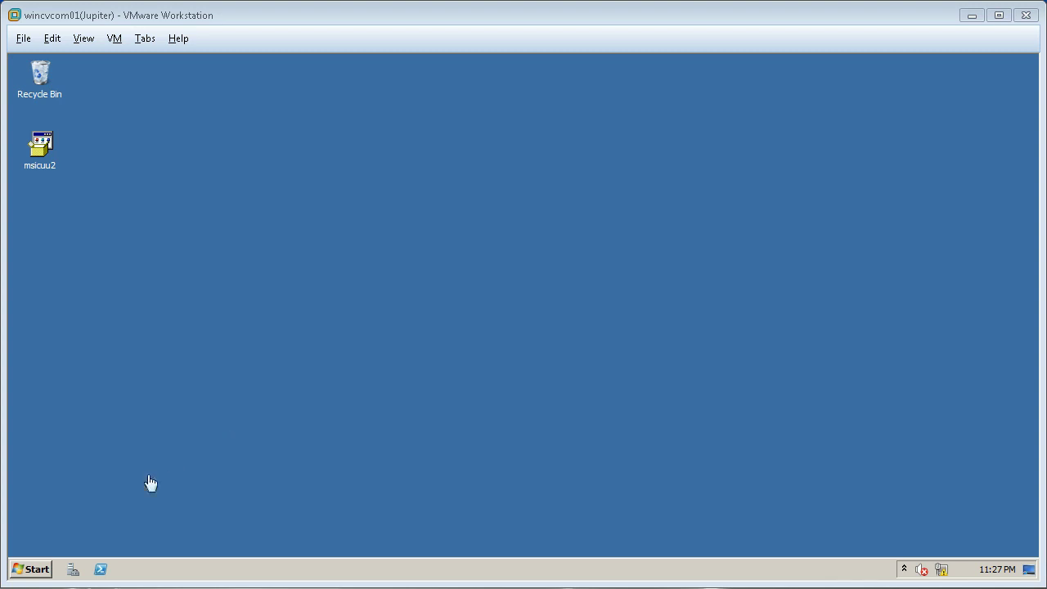
# Open the Programs and Features list from Control Panel on the wincvcom01 (Jupiter) machine
pyautogui.click(33, 569)
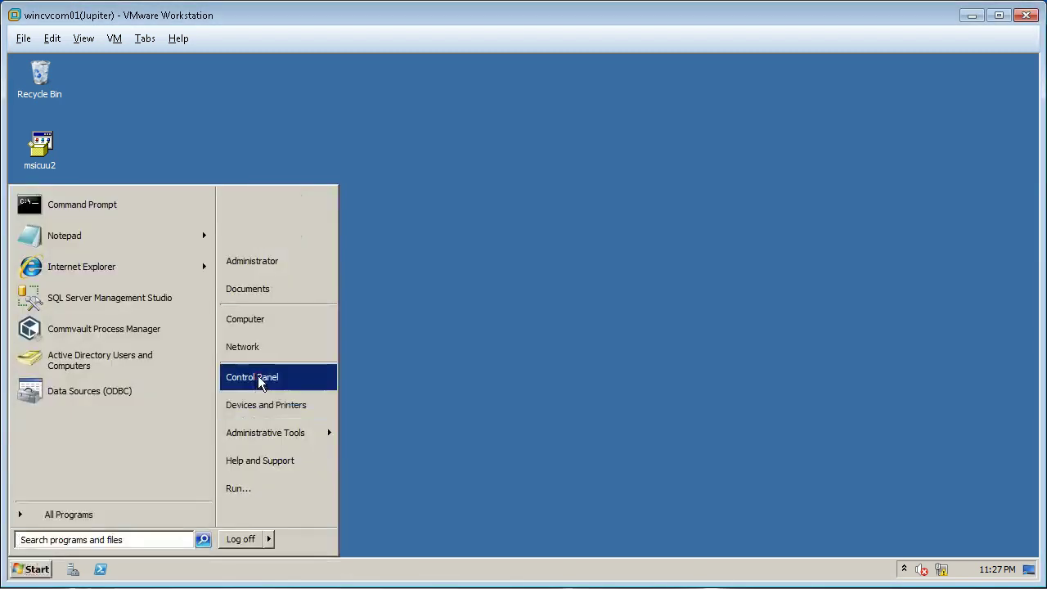
pyautogui.click(257, 376)
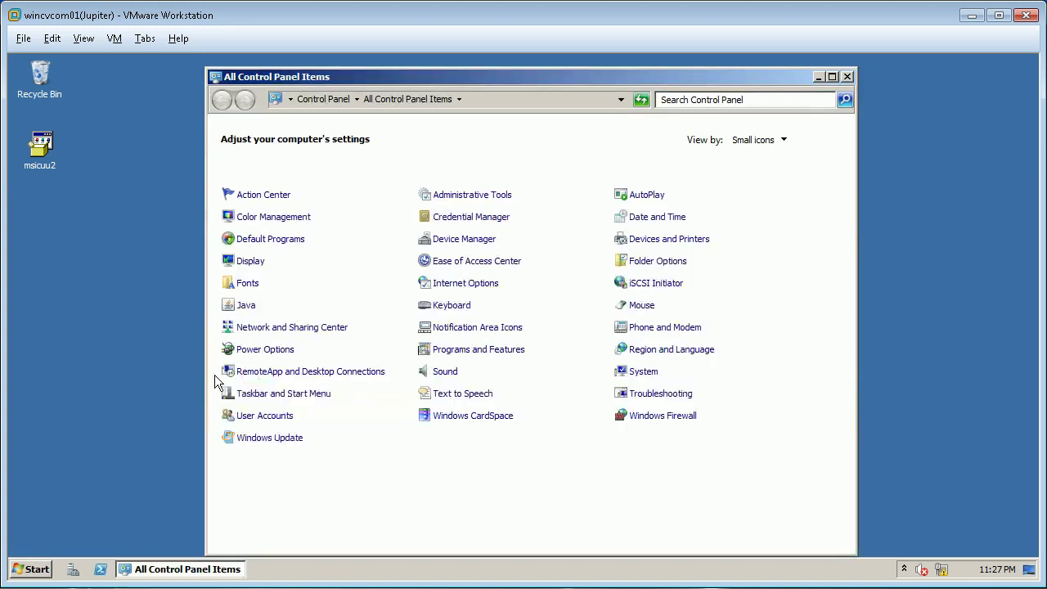
pyautogui.click(448, 349)
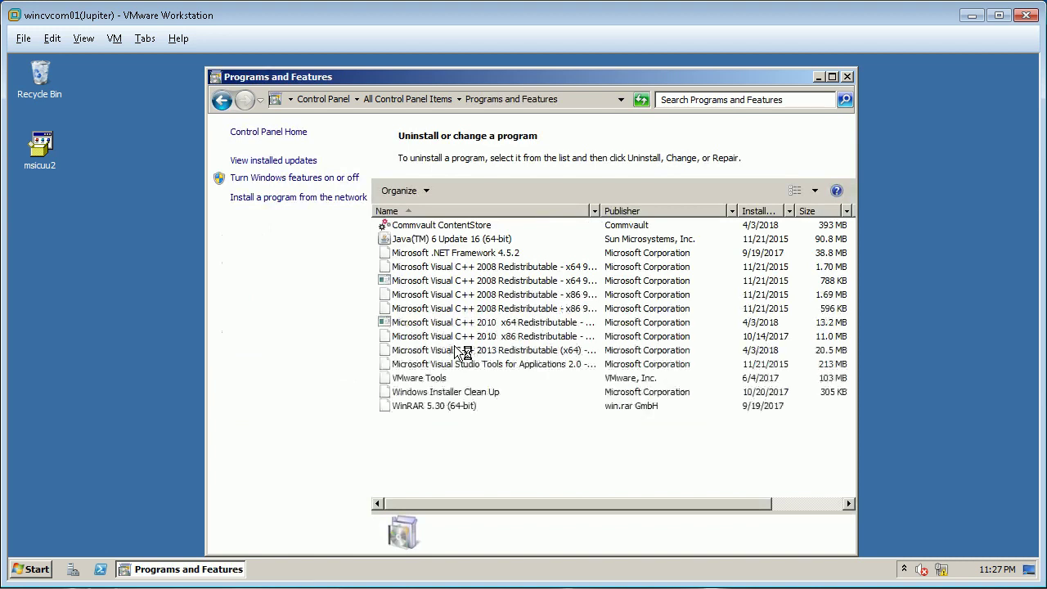
# Uninstall only the VSS Hardware Provider and VSS Provider packages of Commvault ContentStore and finish the installer
pyautogui.click(473, 230)
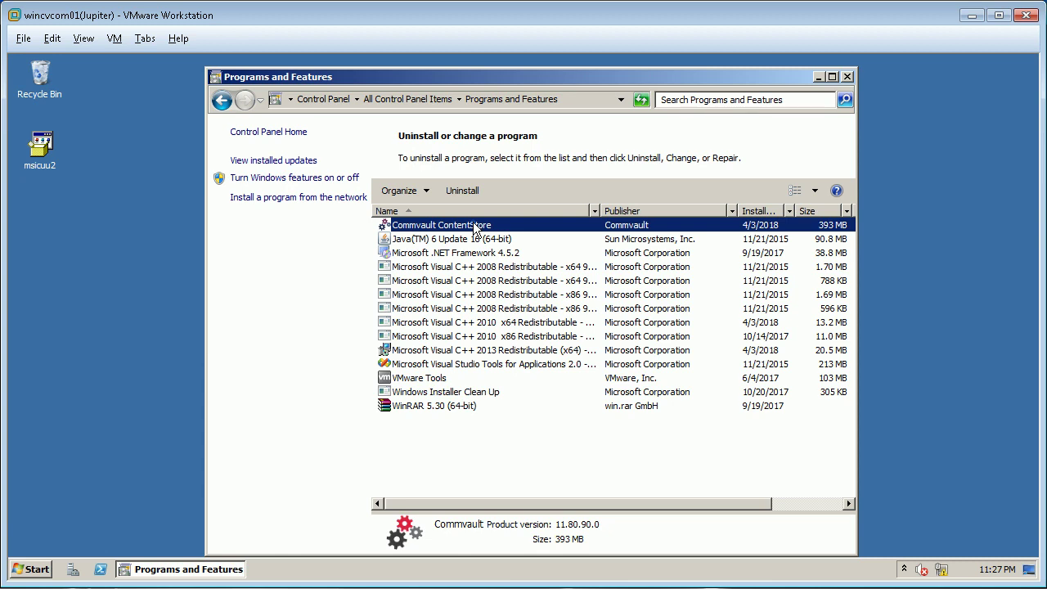
pyautogui.rightClick(473, 230)
pyautogui.click(492, 232)
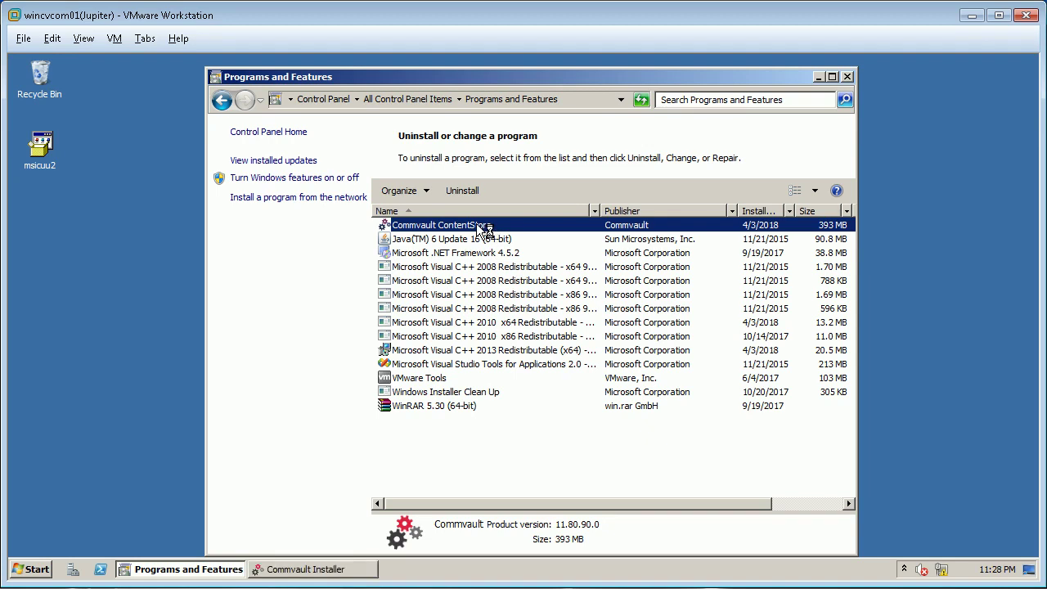
pyautogui.click(319, 569)
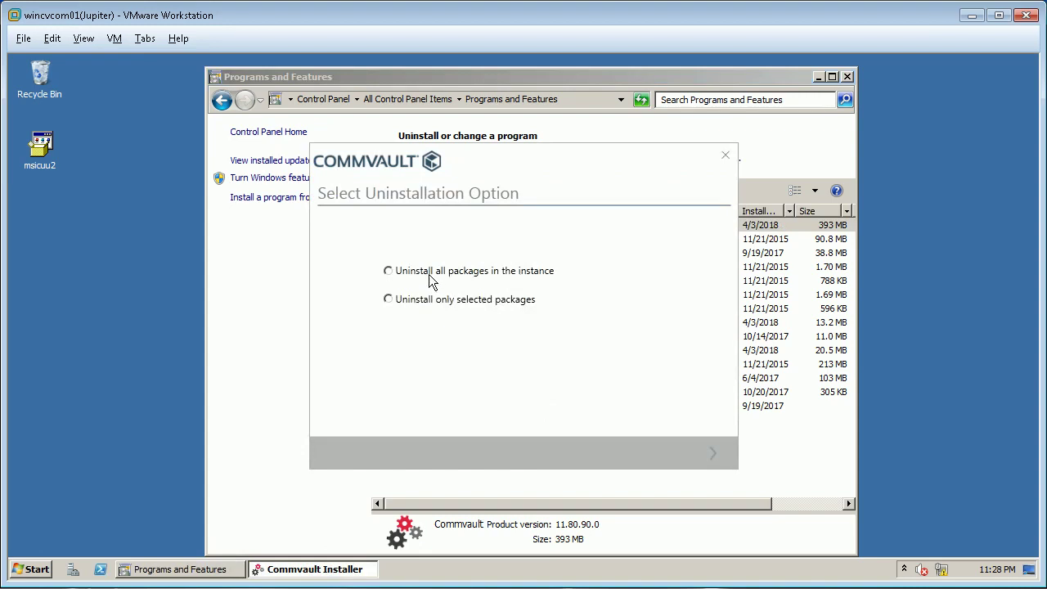
pyautogui.click(482, 300)
pyautogui.click(713, 452)
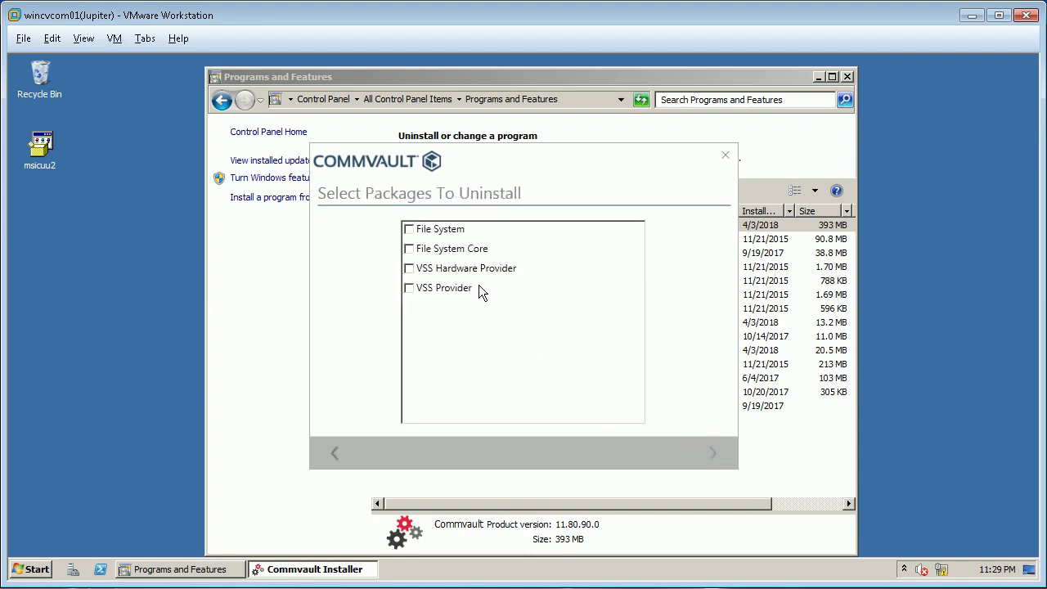
pyautogui.click(444, 270)
pyautogui.click(444, 290)
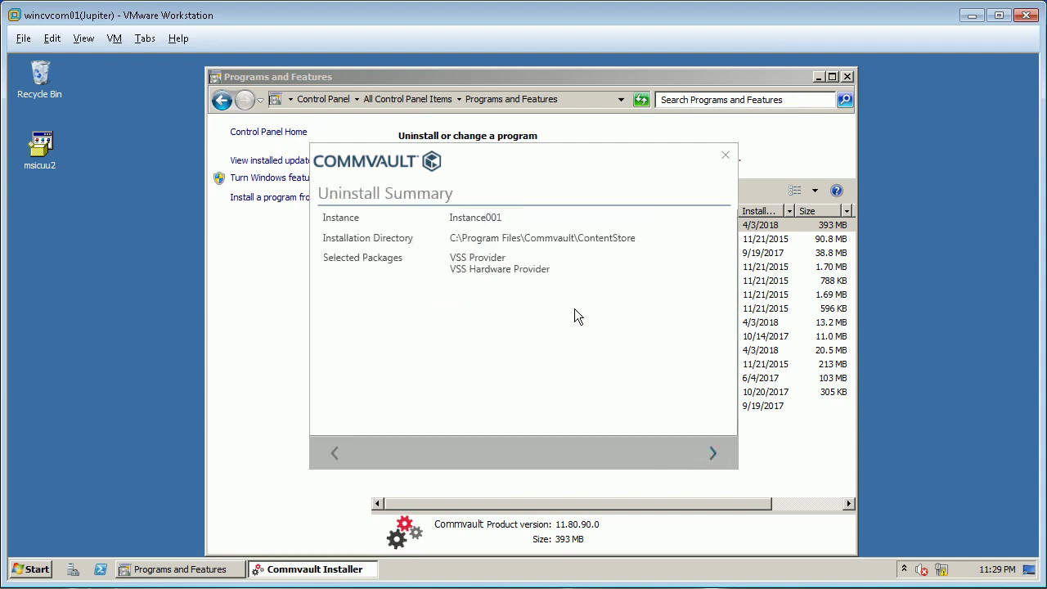
pyautogui.click(712, 454)
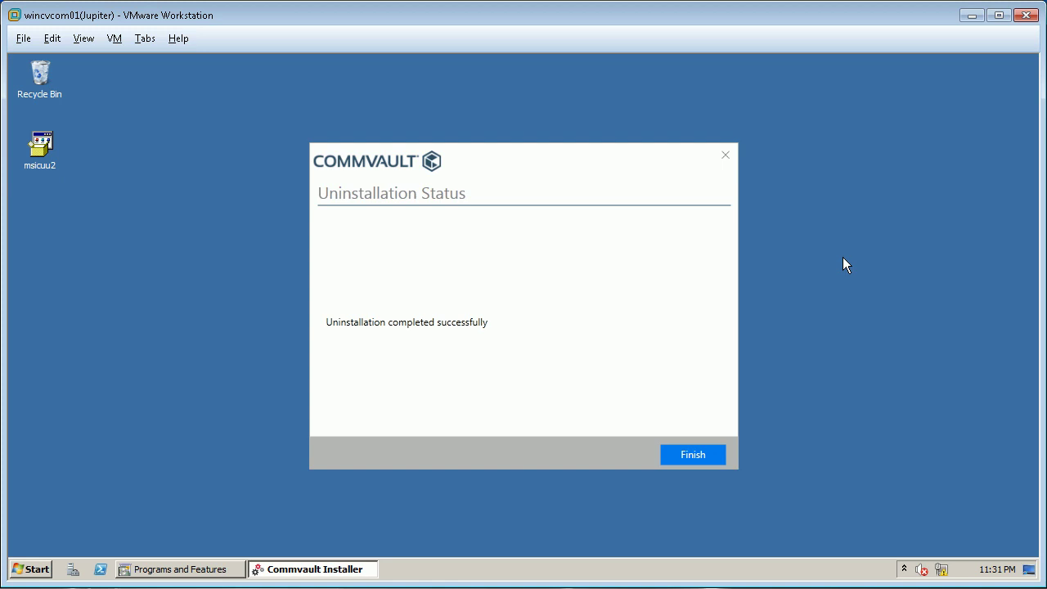
pyautogui.click(695, 456)
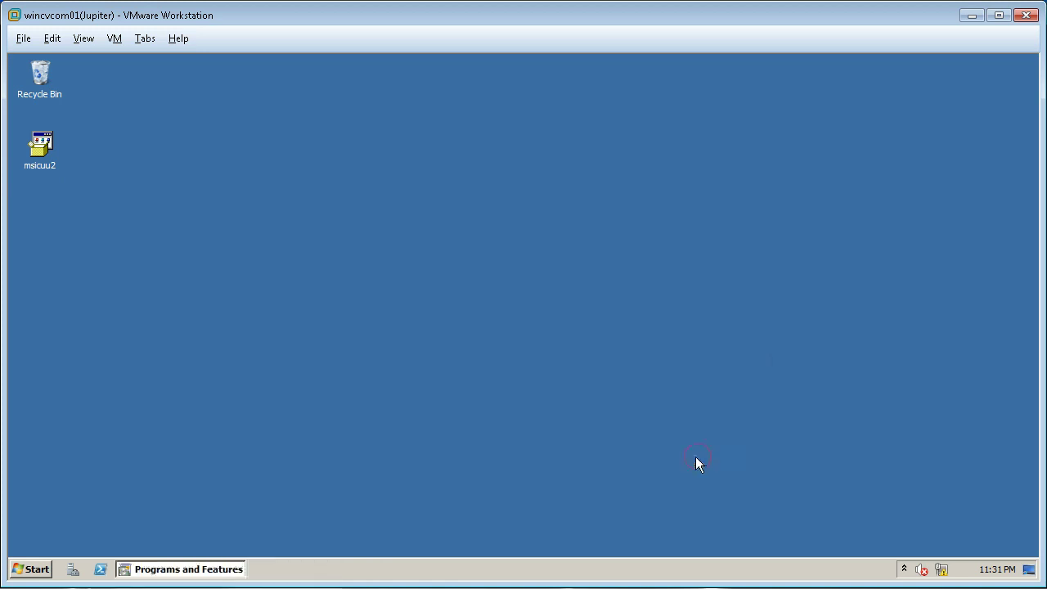
# Refresh the installed programs list, check the Commvault ContentStore entry, and minimize the window
pyautogui.click(216, 571)
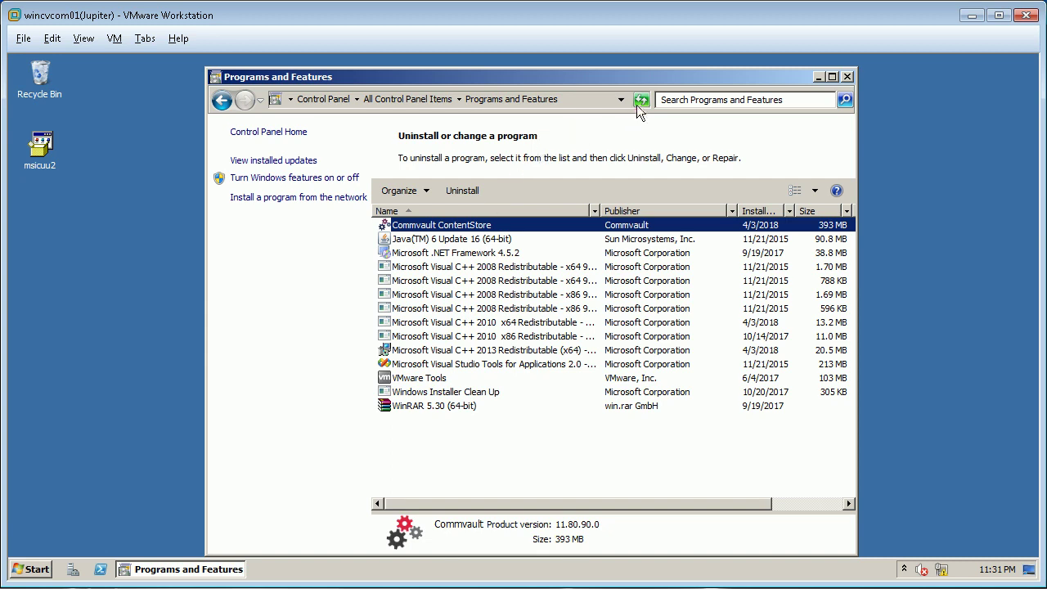
pyautogui.click(641, 100)
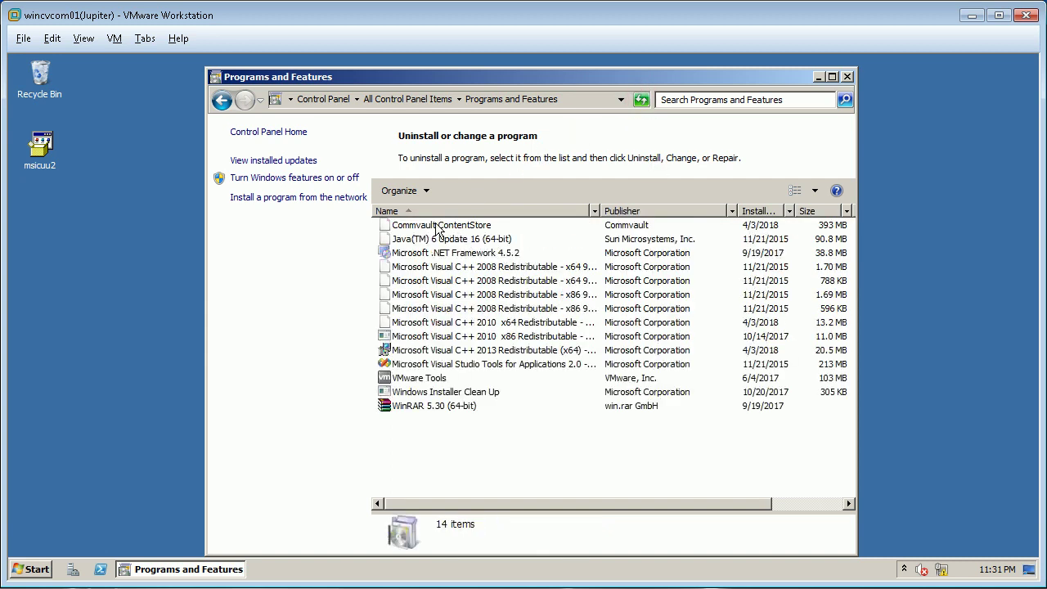
pyautogui.click(437, 228)
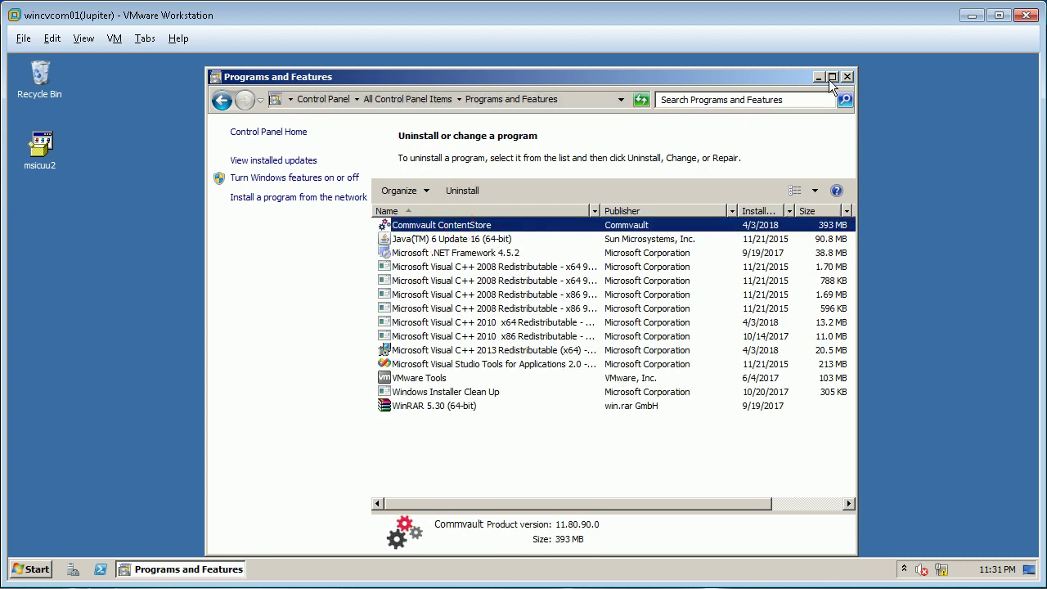
pyautogui.click(818, 77)
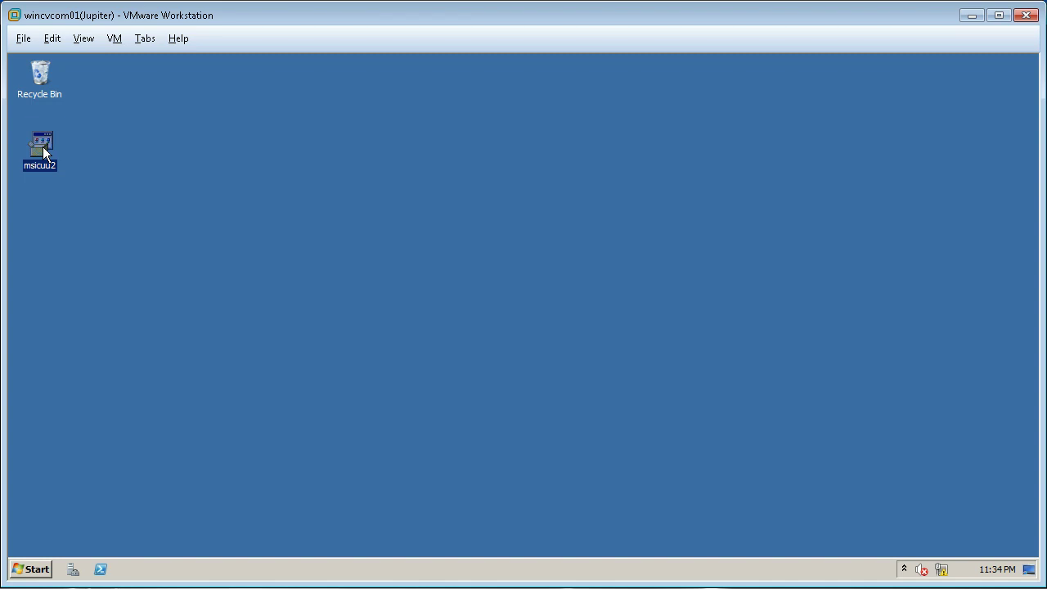
# Run msicuu2 as administrator and install Windows Installer Clean Up, accepting the license agreement
pyautogui.rightClick(44, 154)
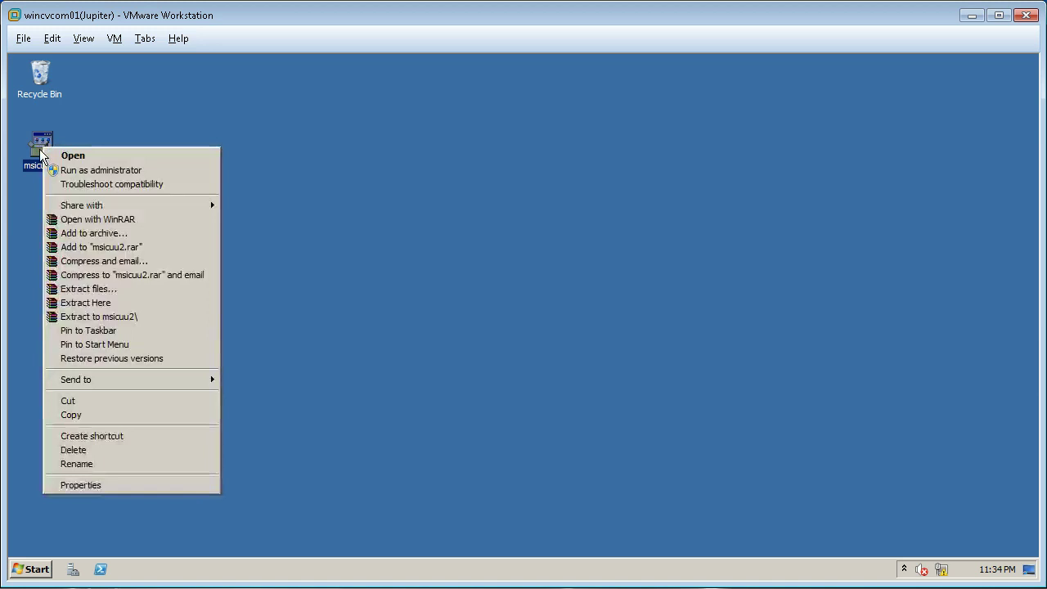
pyautogui.click(99, 170)
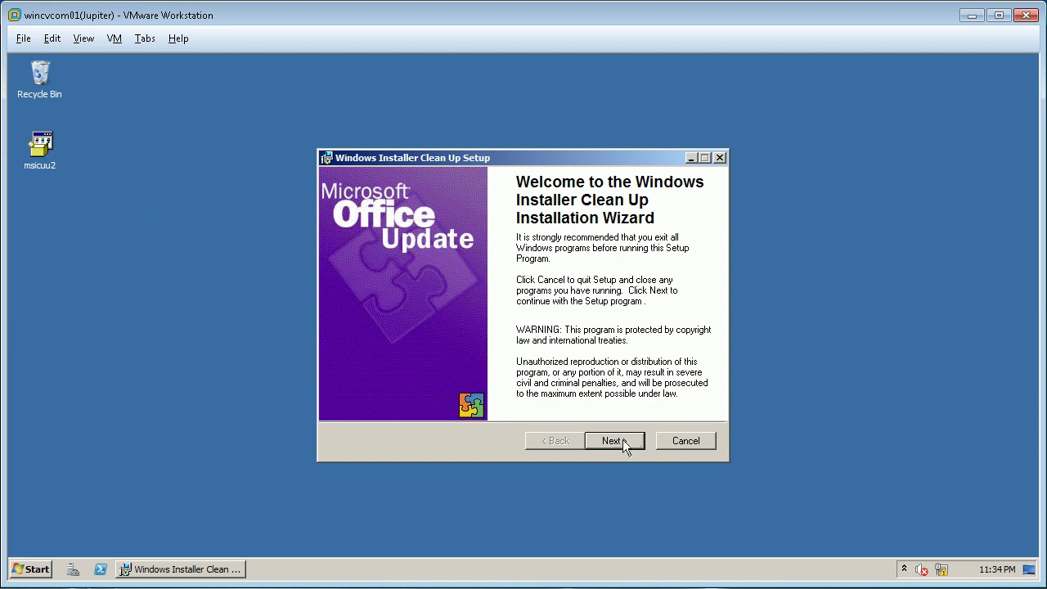
pyautogui.click(620, 441)
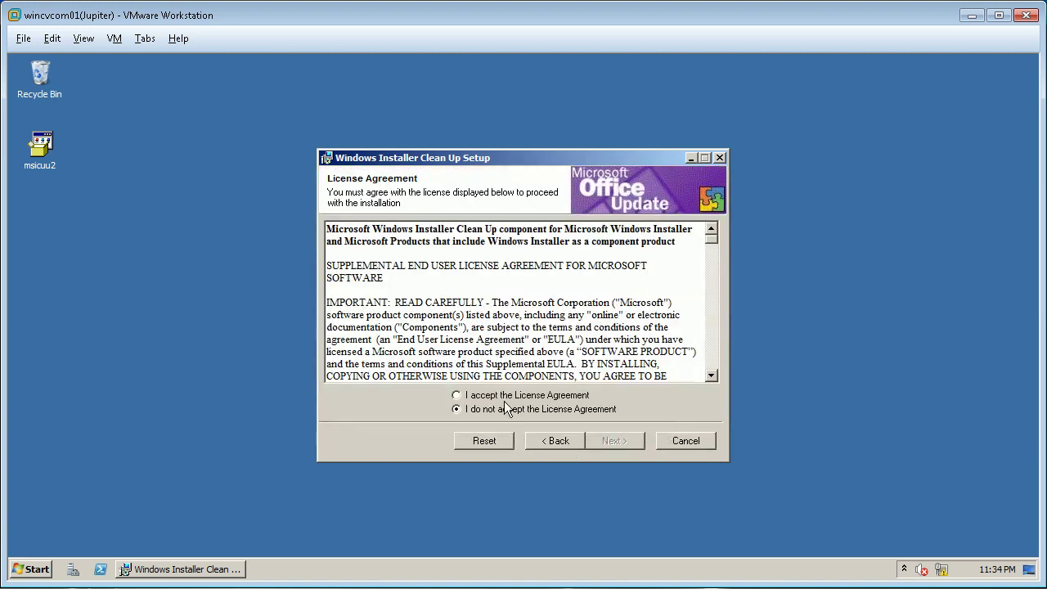
pyautogui.click(501, 395)
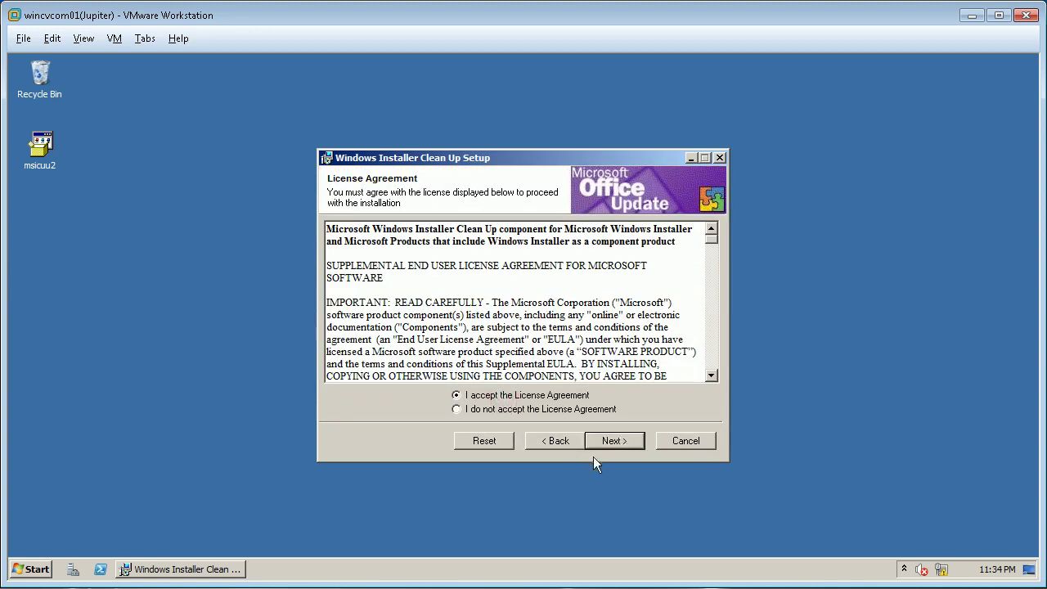
pyautogui.click(616, 440)
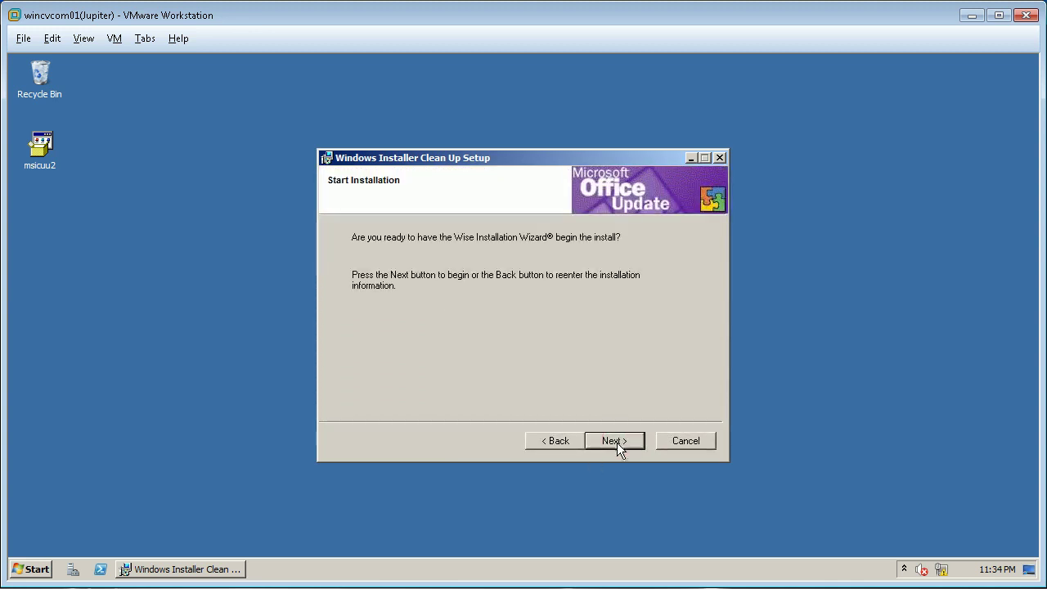
pyautogui.click(614, 440)
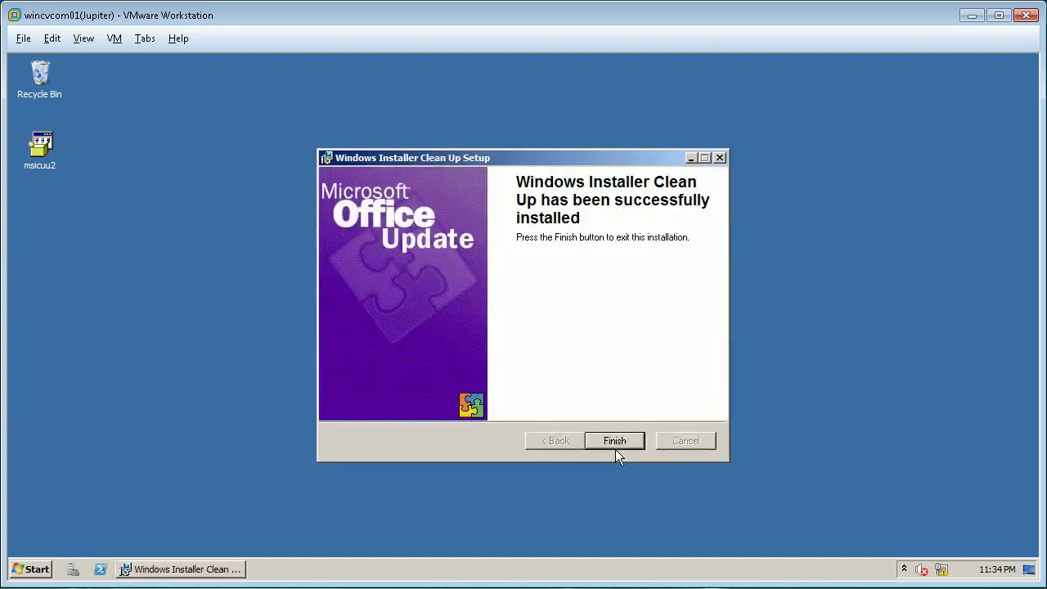
pyautogui.click(621, 440)
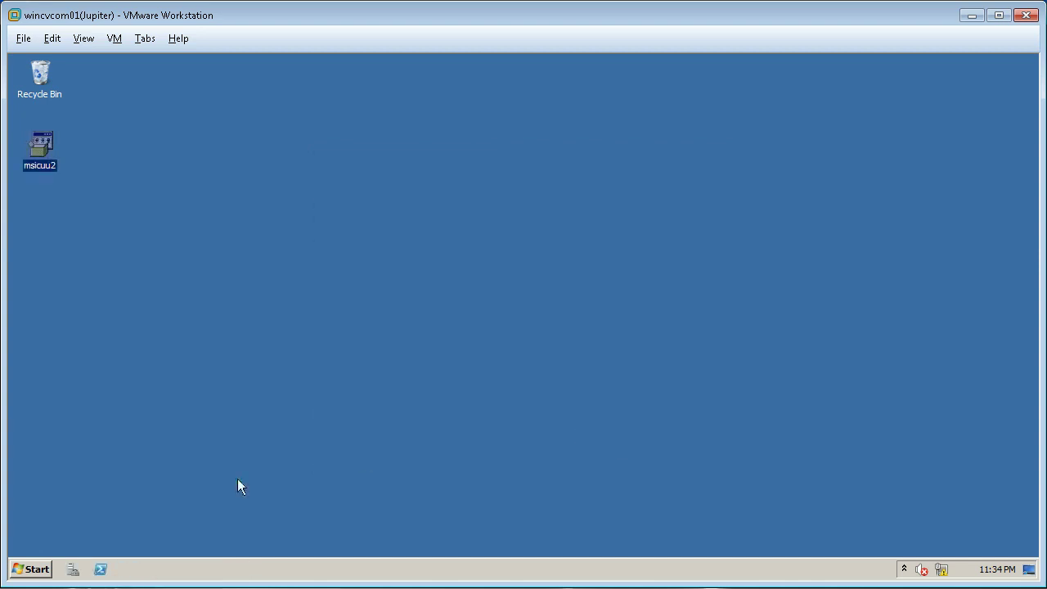
# Open Windows Install Clean Up, remove the WindowsFileSystemiDataAgentAdvanced Instance001 product, and check the end of the product list
pyautogui.click(32, 569)
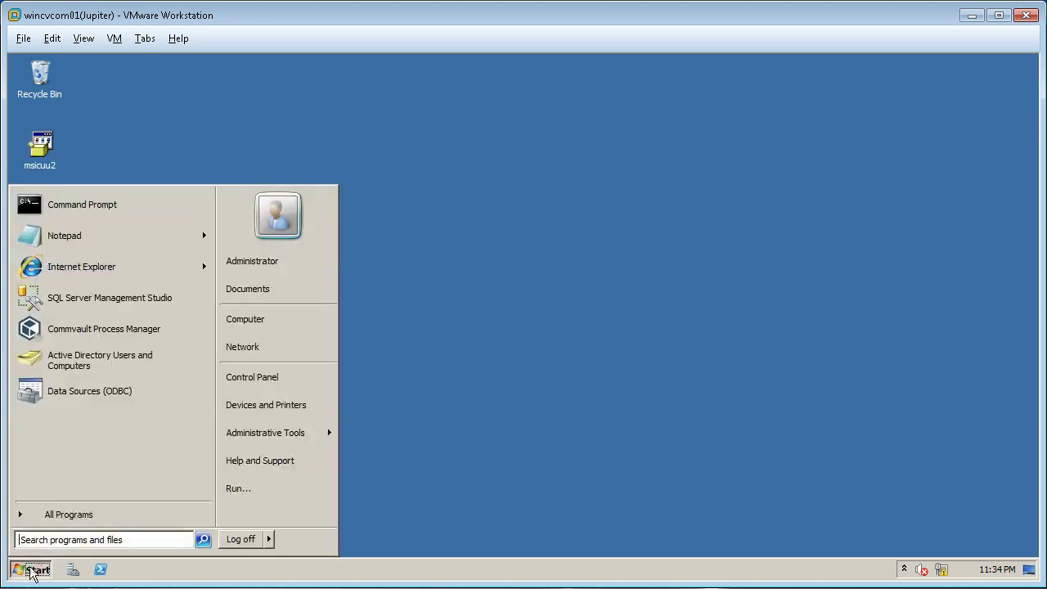
pyautogui.moveTo(65, 515)
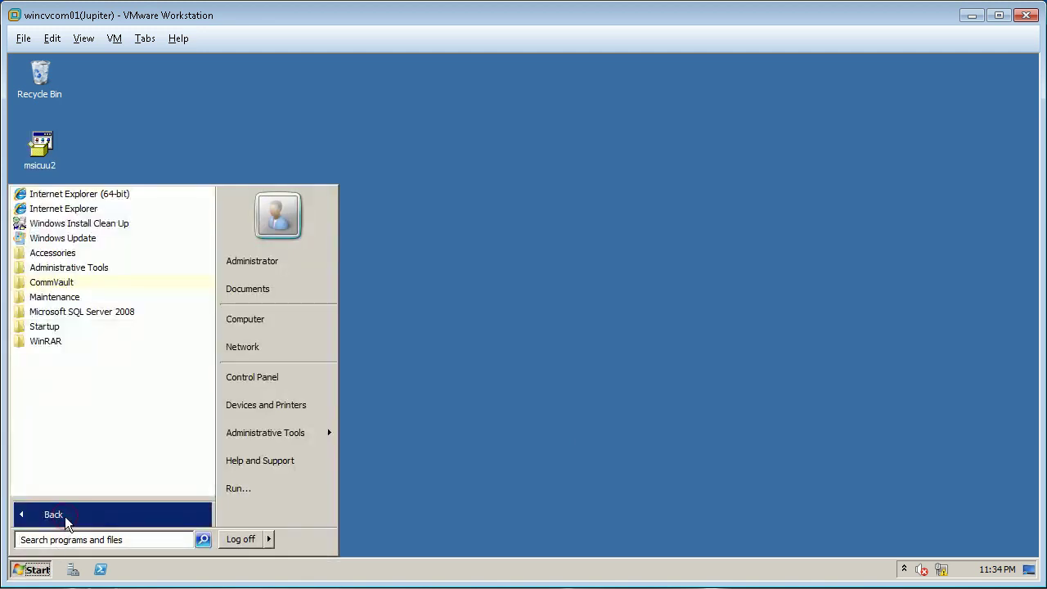
pyautogui.click(115, 230)
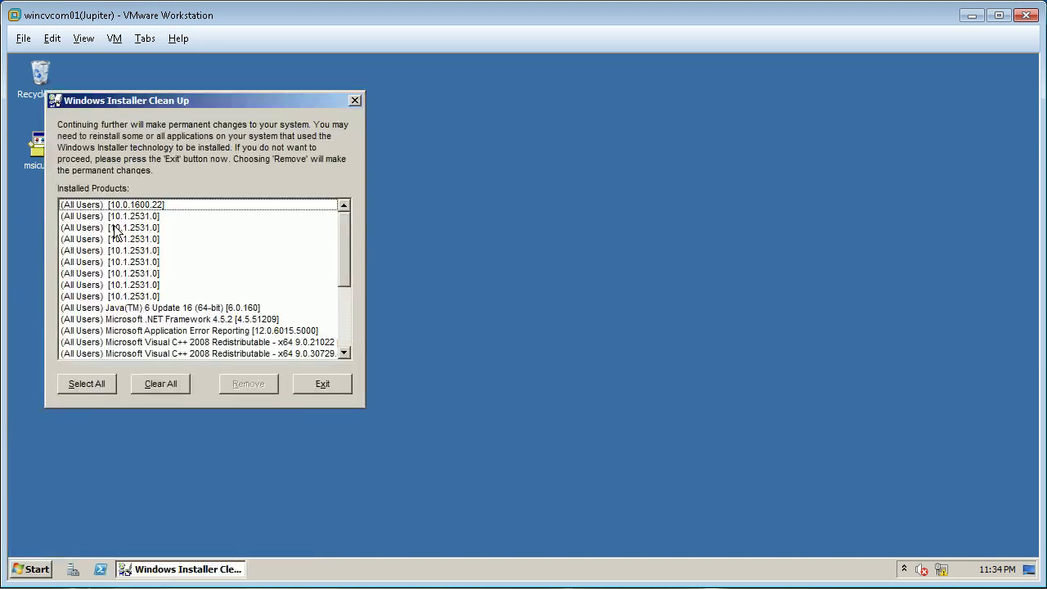
pyautogui.click(348, 317)
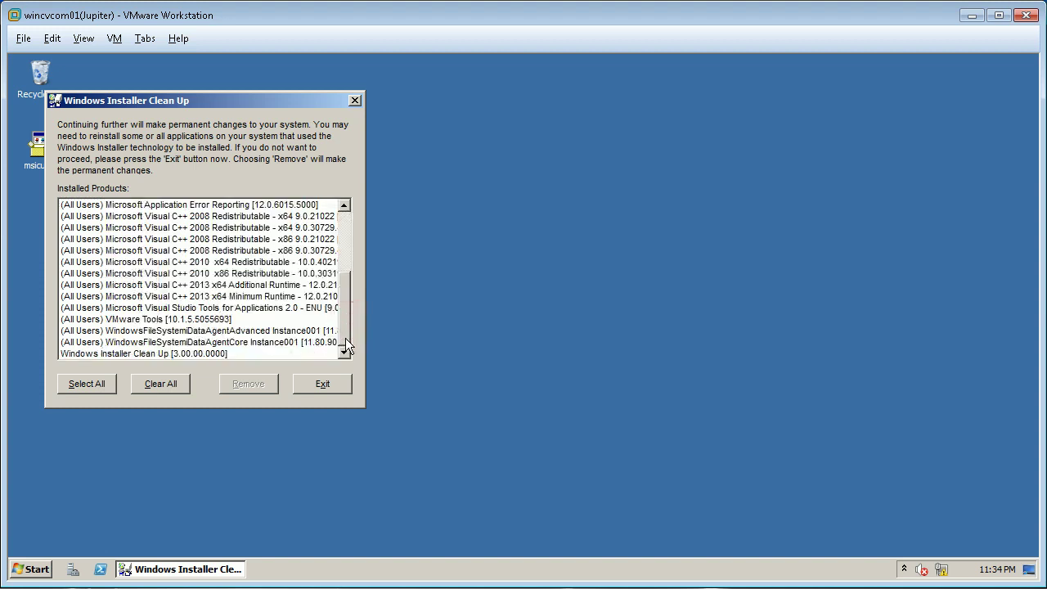
pyautogui.click(345, 352)
pyautogui.click(217, 332)
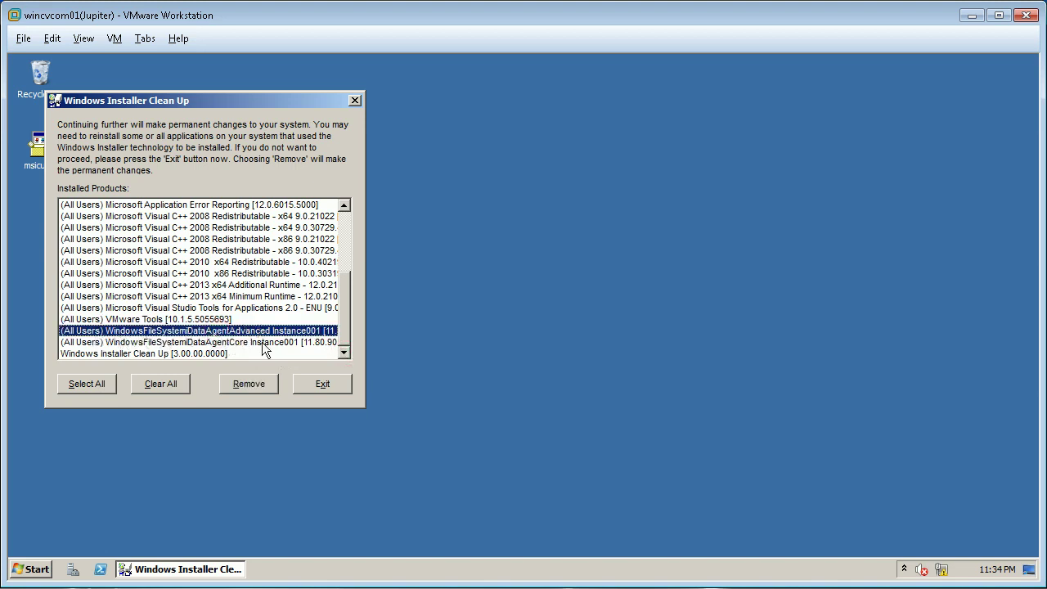
pyautogui.click(245, 385)
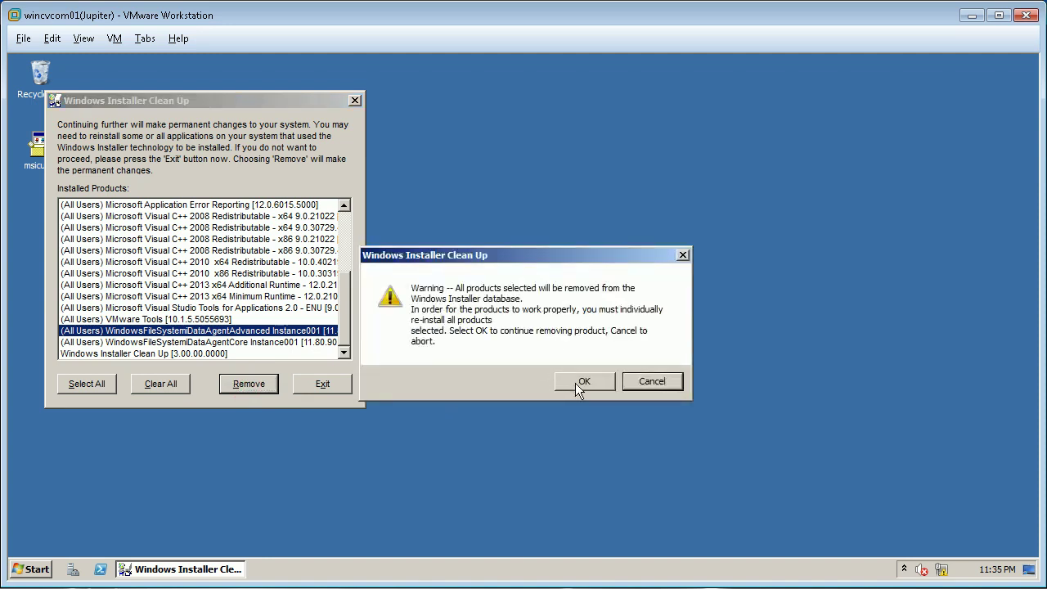
pyautogui.click(574, 382)
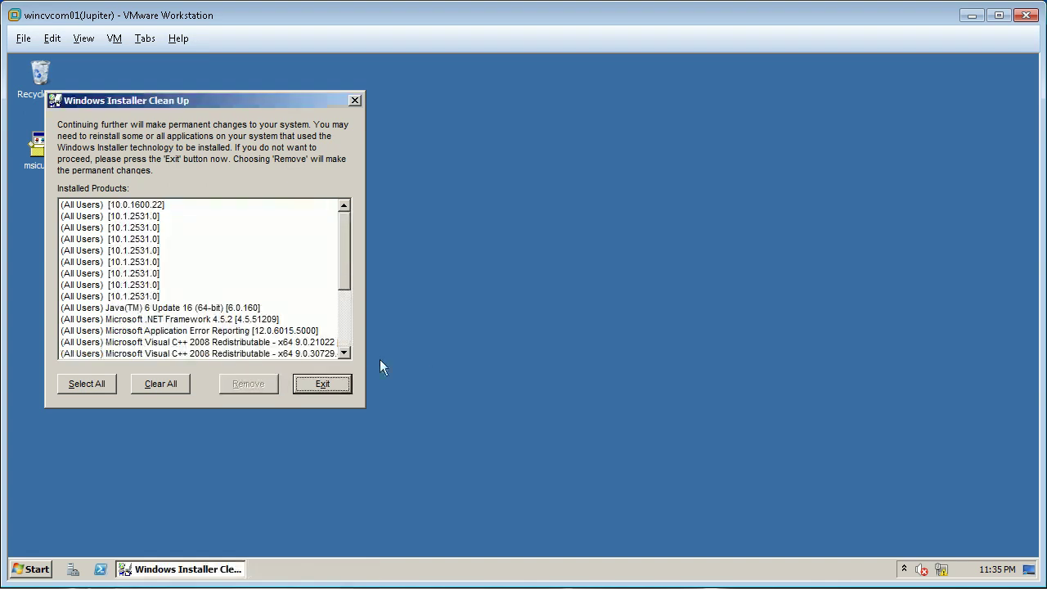
pyautogui.click(349, 332)
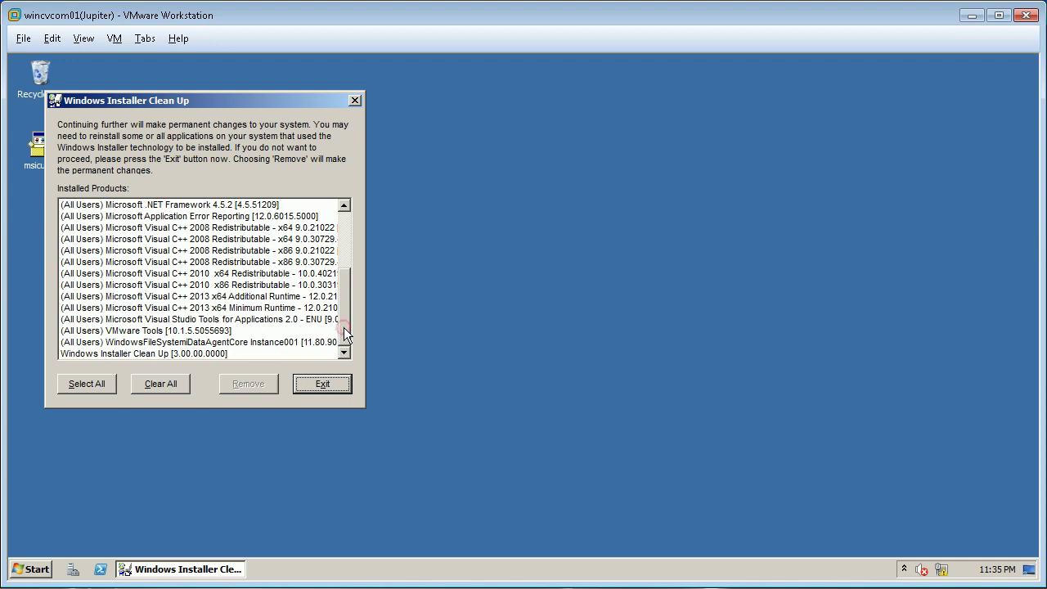
# Remove the WindowsFileSystemiDataAgentCore Instance001 product, then check the remaining installed products and exit the clean-up utility
pyautogui.click(235, 342)
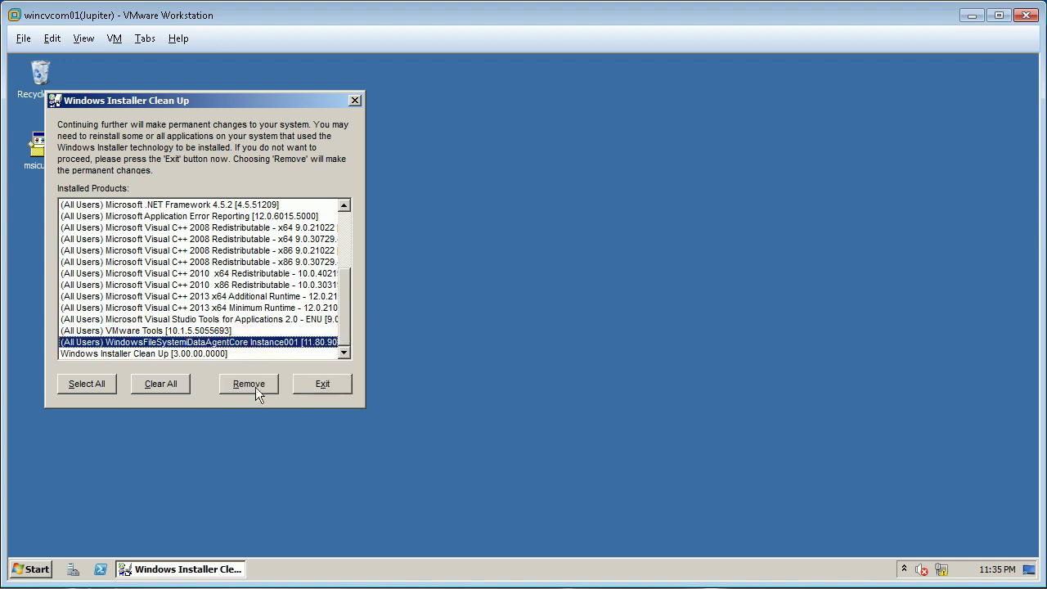
pyautogui.click(256, 387)
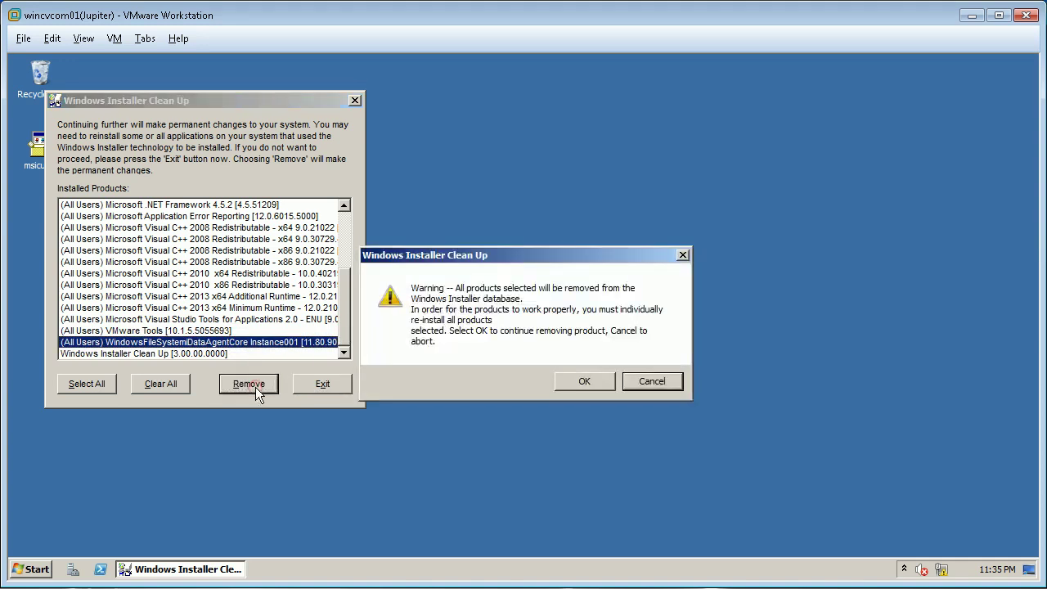
pyautogui.click(582, 381)
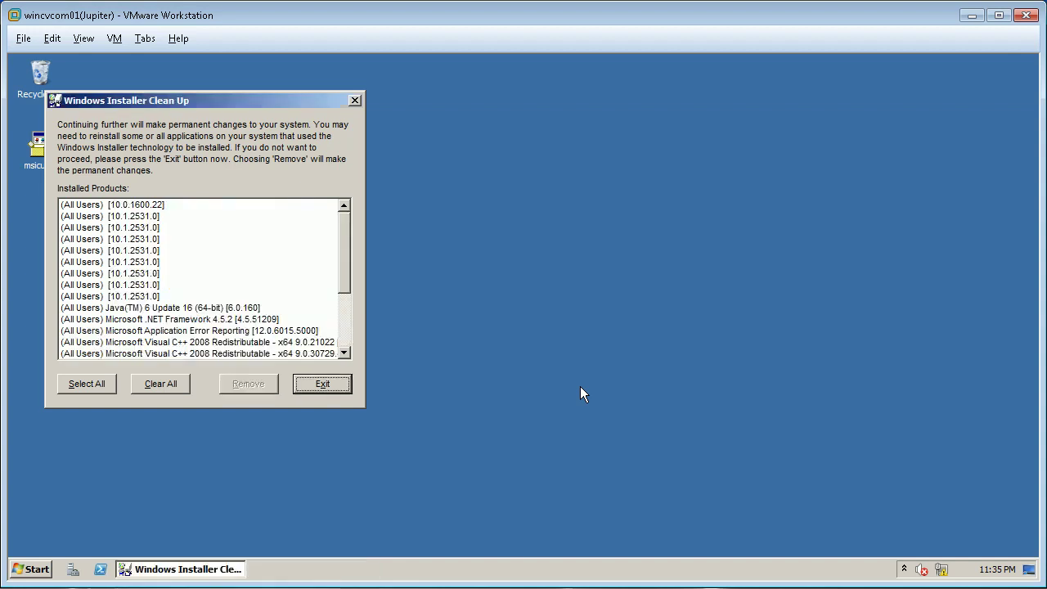
pyautogui.scroll(-3, 348, 328)
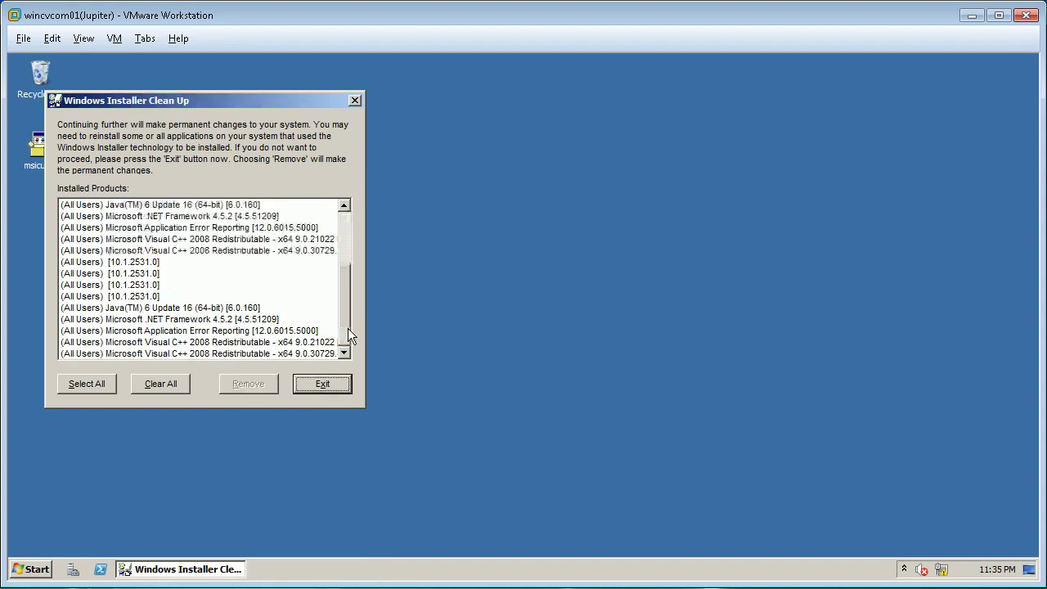
pyautogui.click(189, 342)
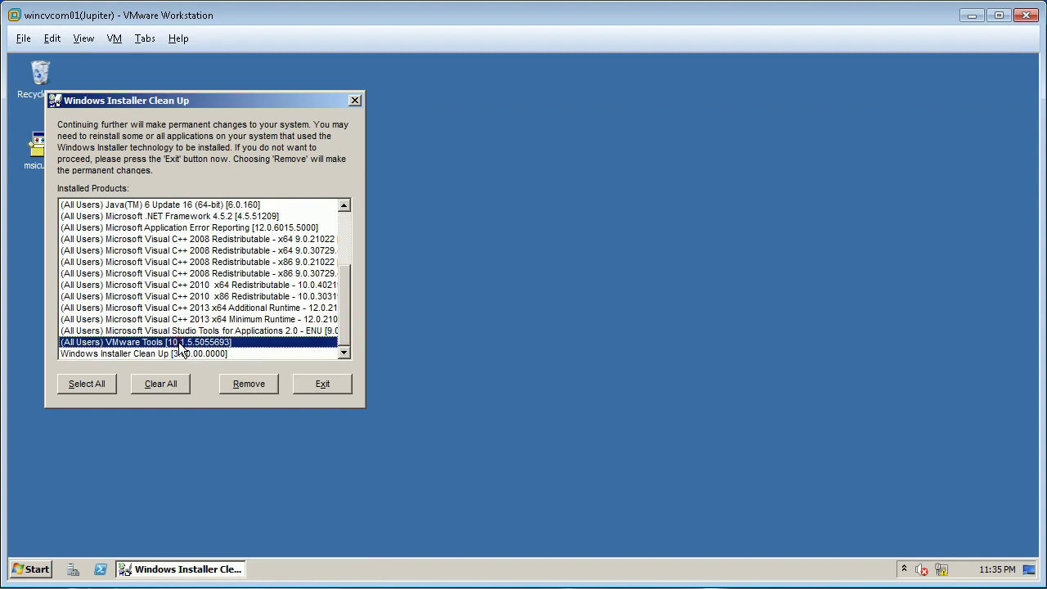
pyautogui.scroll(3, 192, 347)
pyautogui.scroll(-3, 191, 344)
pyautogui.click(320, 384)
# Open Programs and Features from the Control Panel and start uninstalling Commvault ContentStore
pyautogui.click(43, 570)
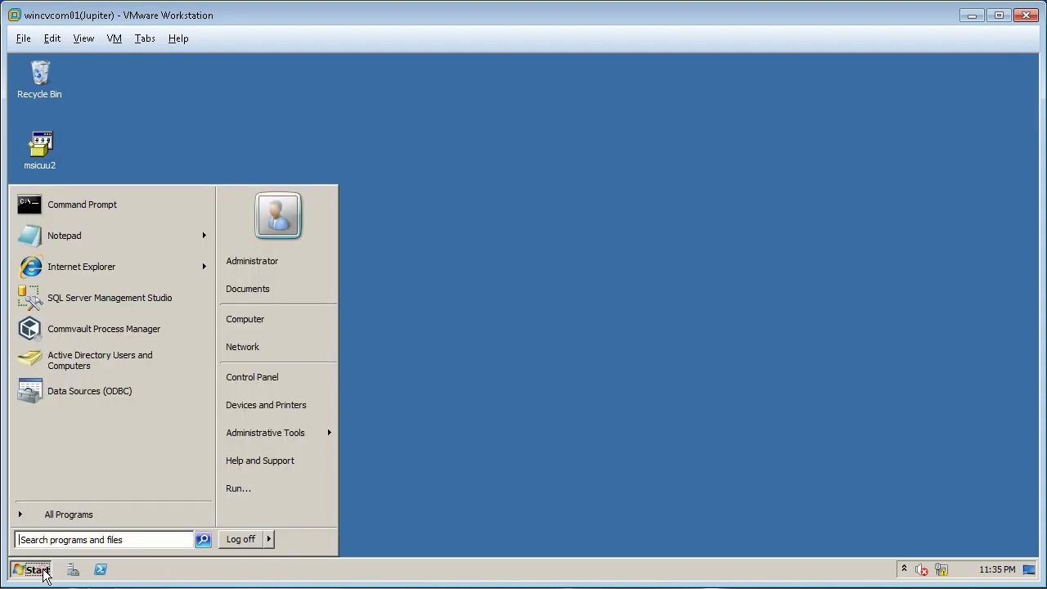
pyautogui.click(274, 381)
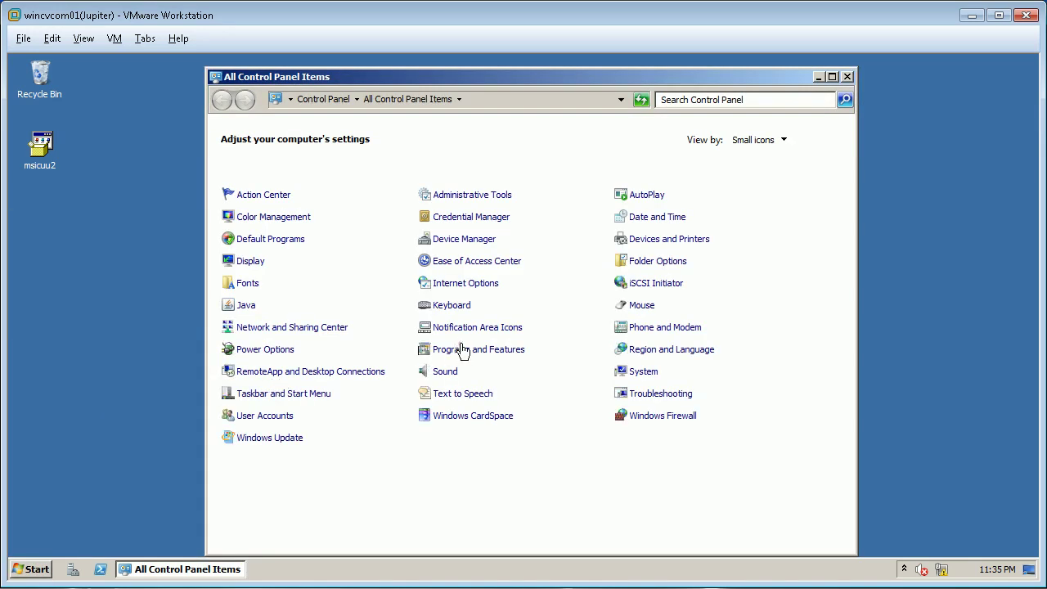
pyautogui.click(462, 350)
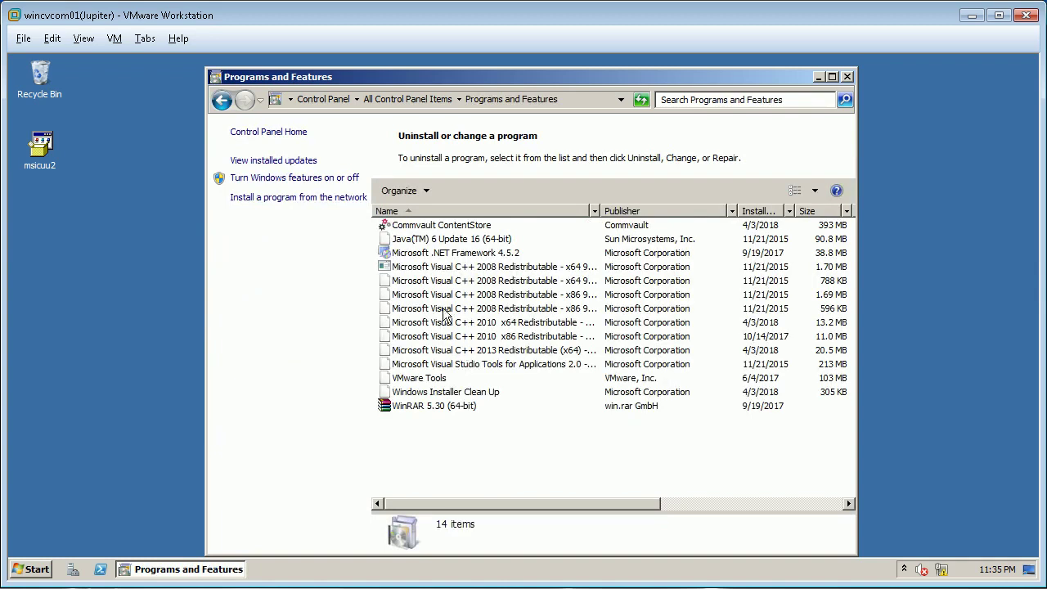
pyautogui.click(462, 226)
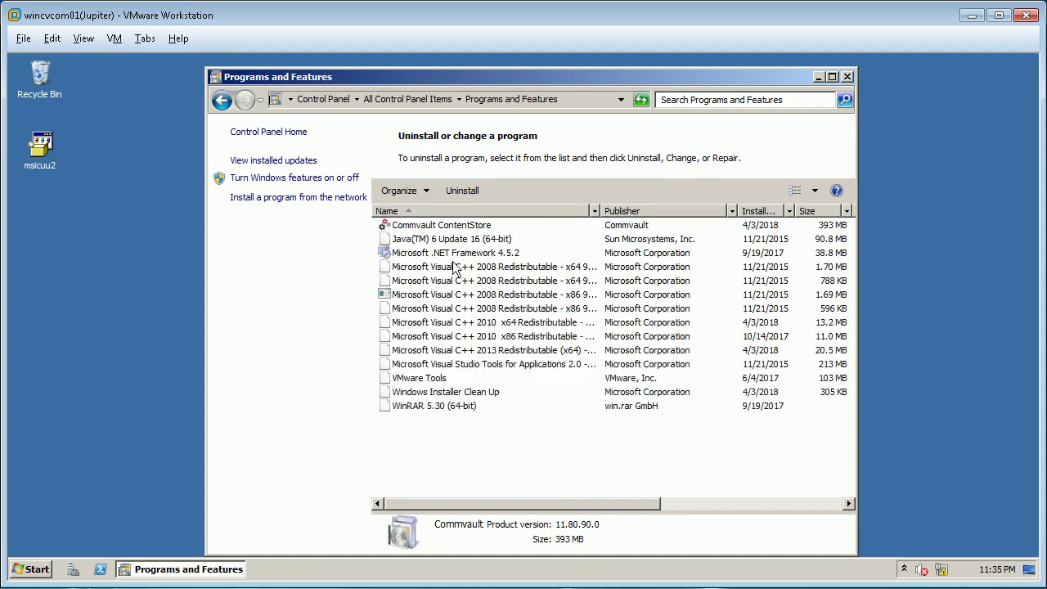
pyautogui.click(458, 227)
pyautogui.rightClick(478, 229)
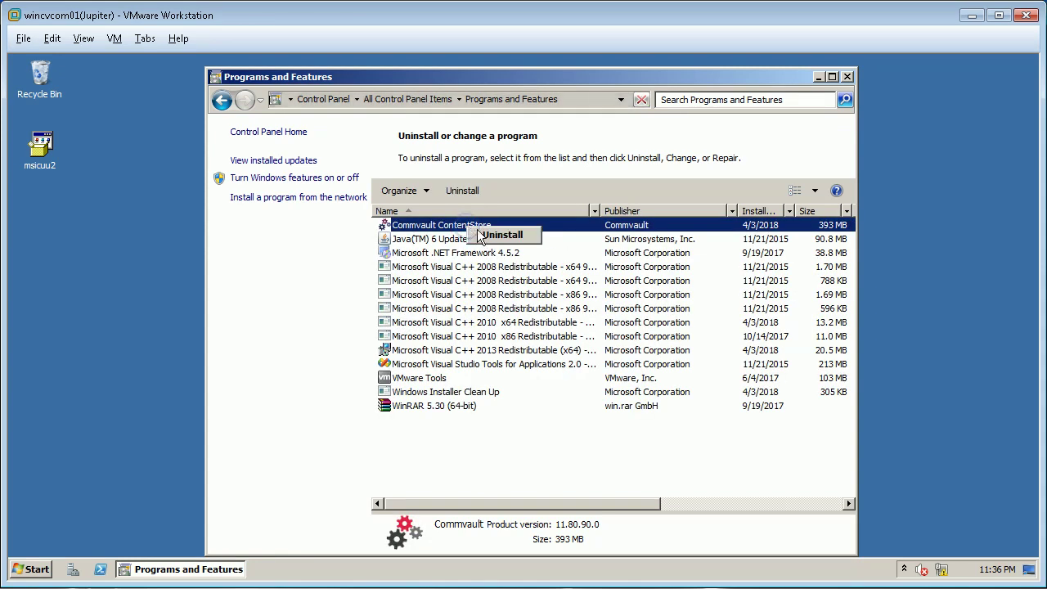
pyautogui.click(481, 234)
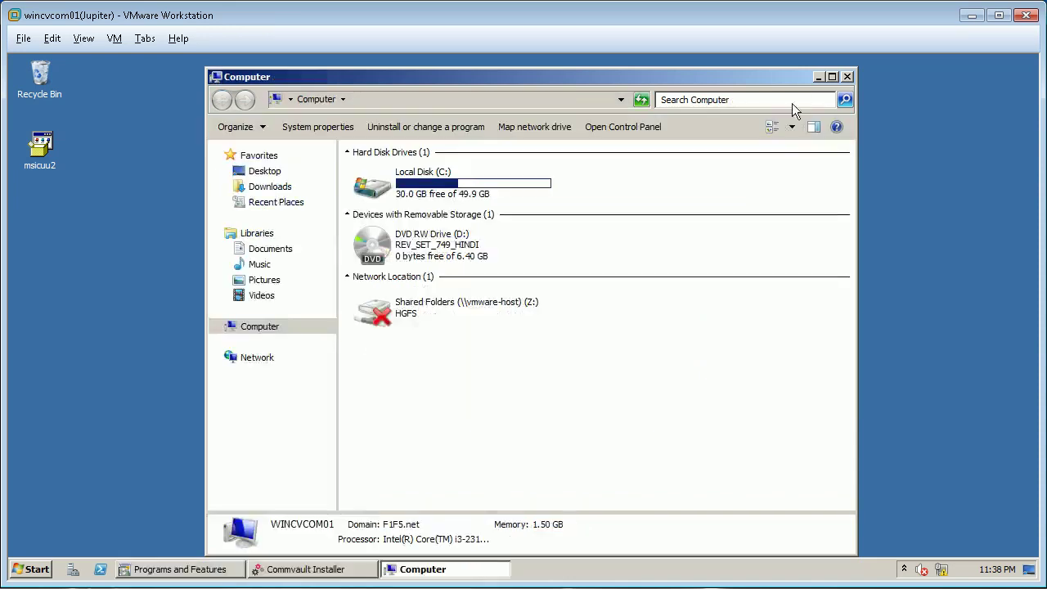
# Permanently delete the Commvault folder from C:\Program Files and close the folder window
pyautogui.doubleClick(431, 184)
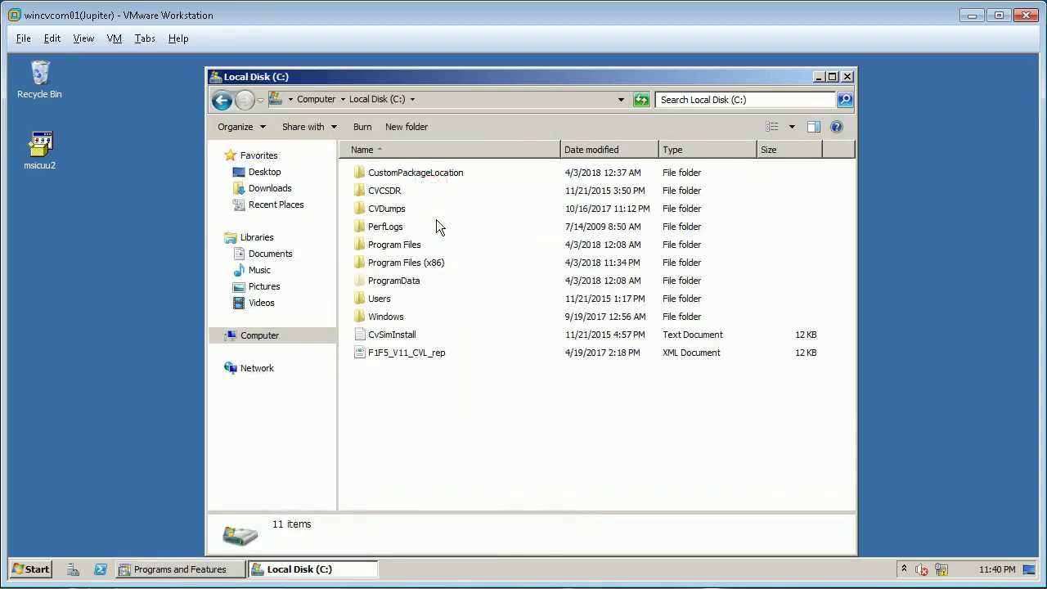
pyautogui.doubleClick(410, 246)
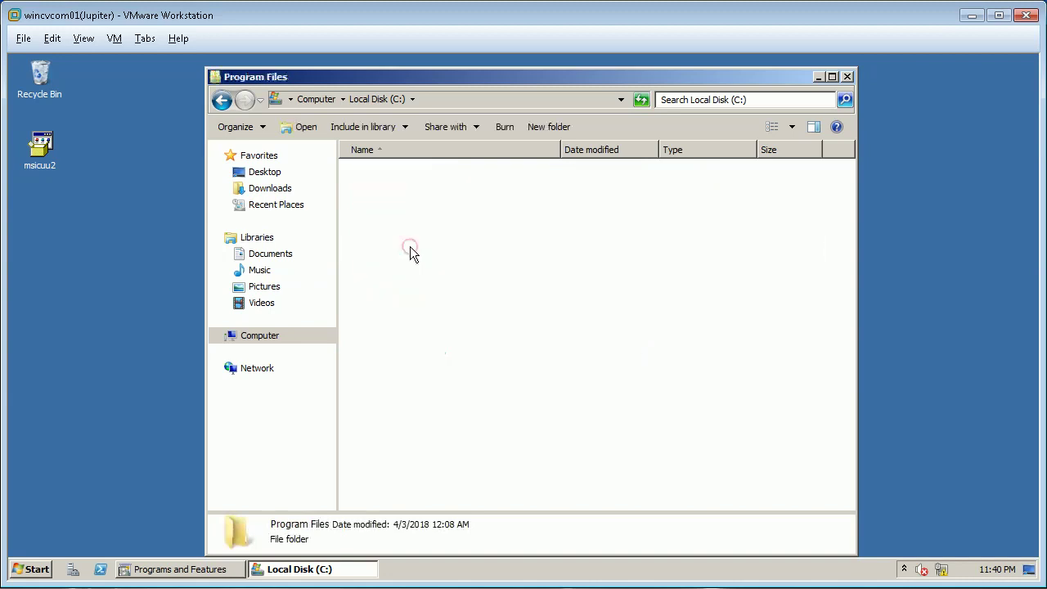
pyautogui.click(399, 193)
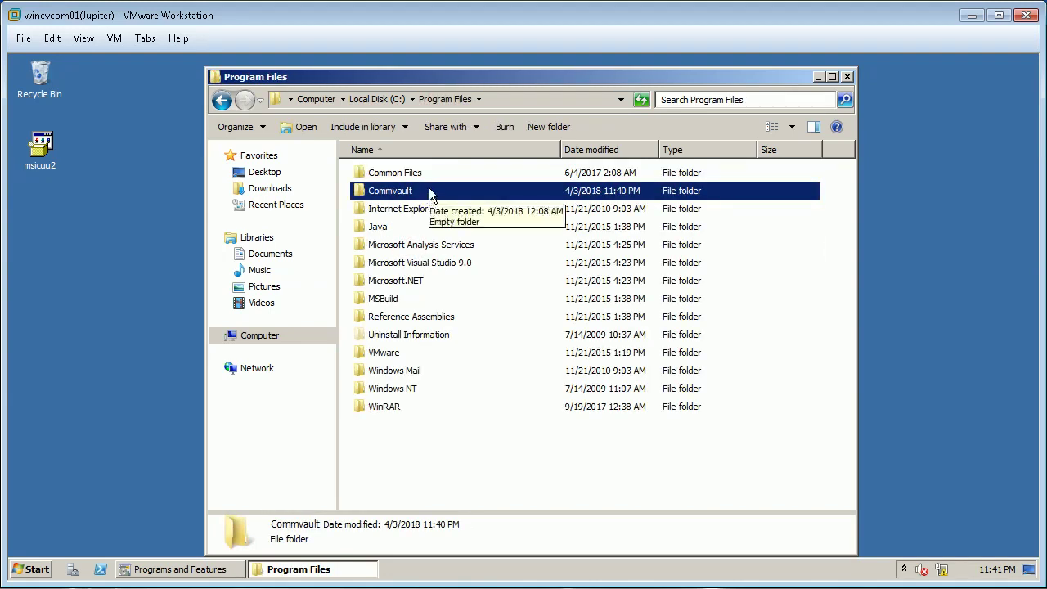
pyautogui.hotkey('shift', 'Delete')
pyautogui.press('Return')
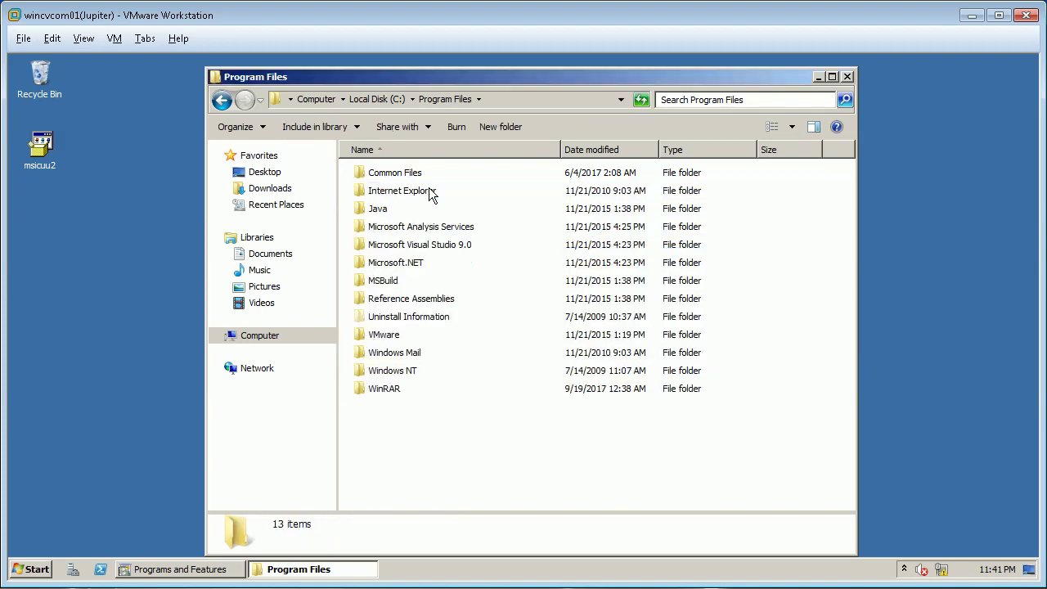
pyautogui.click(846, 76)
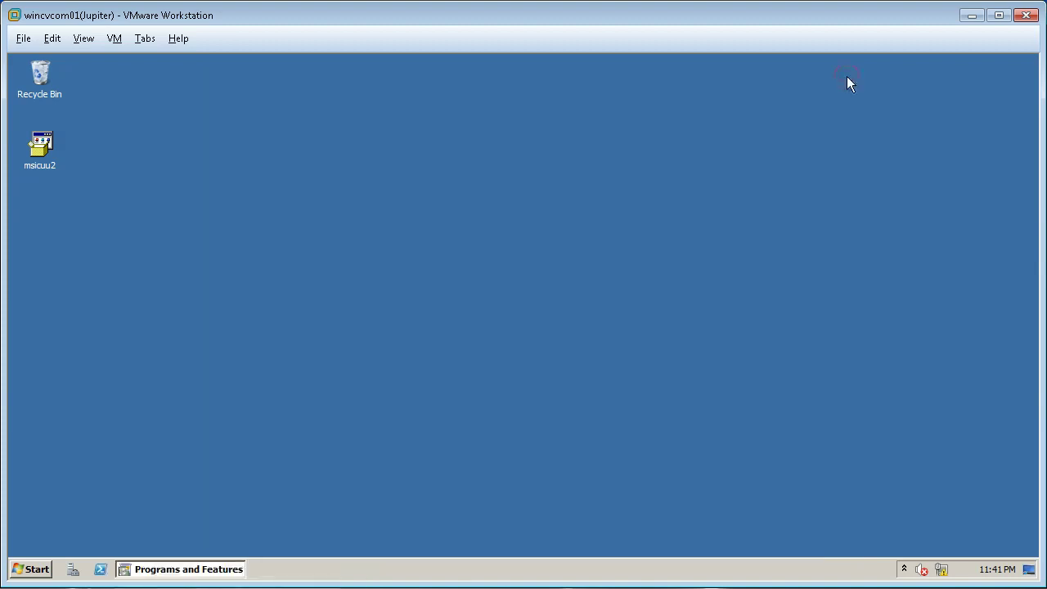